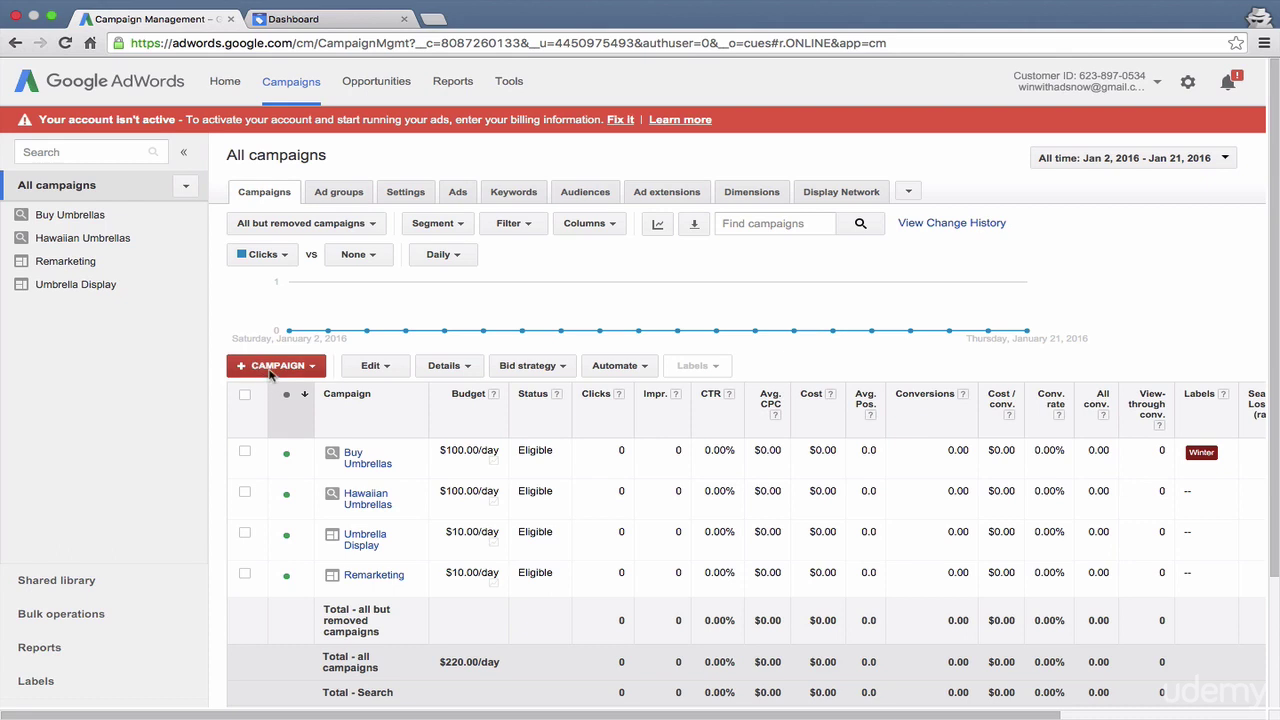
# Start a new Shopping campaign for Product Listing Ads and set its campaign name to Shopping.
pyautogui.click(303, 87)
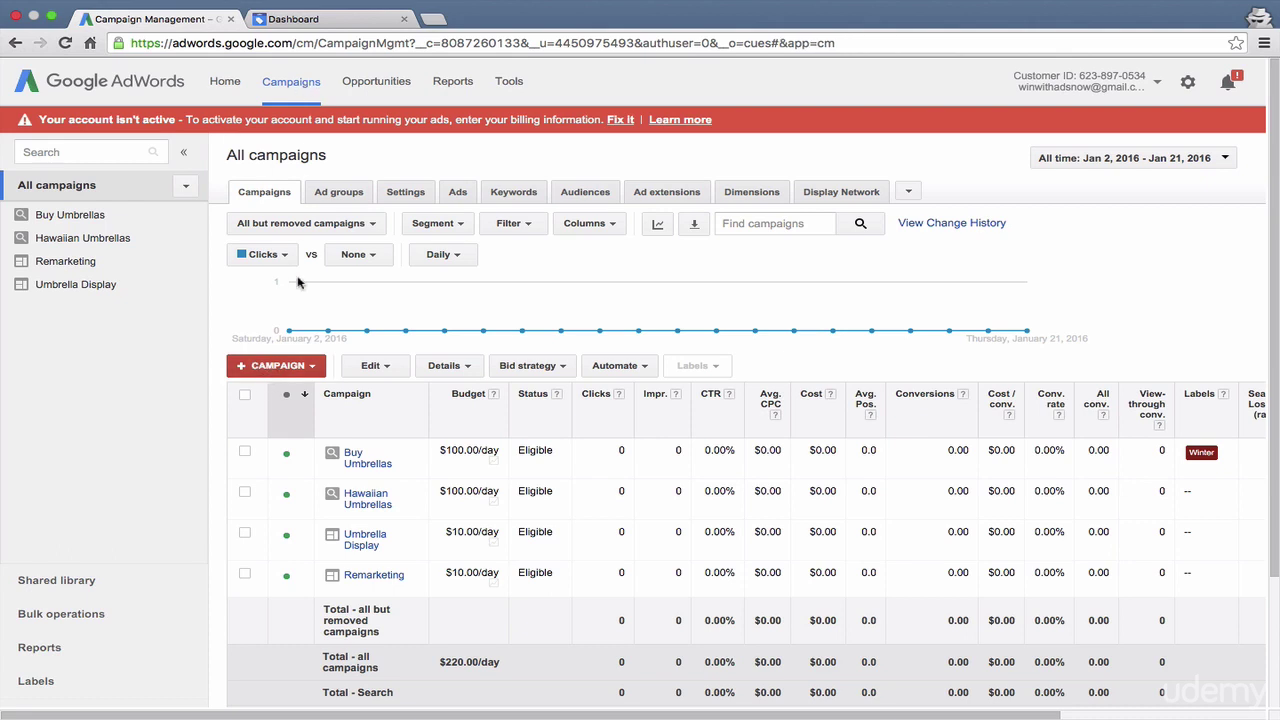
pyautogui.click(280, 367)
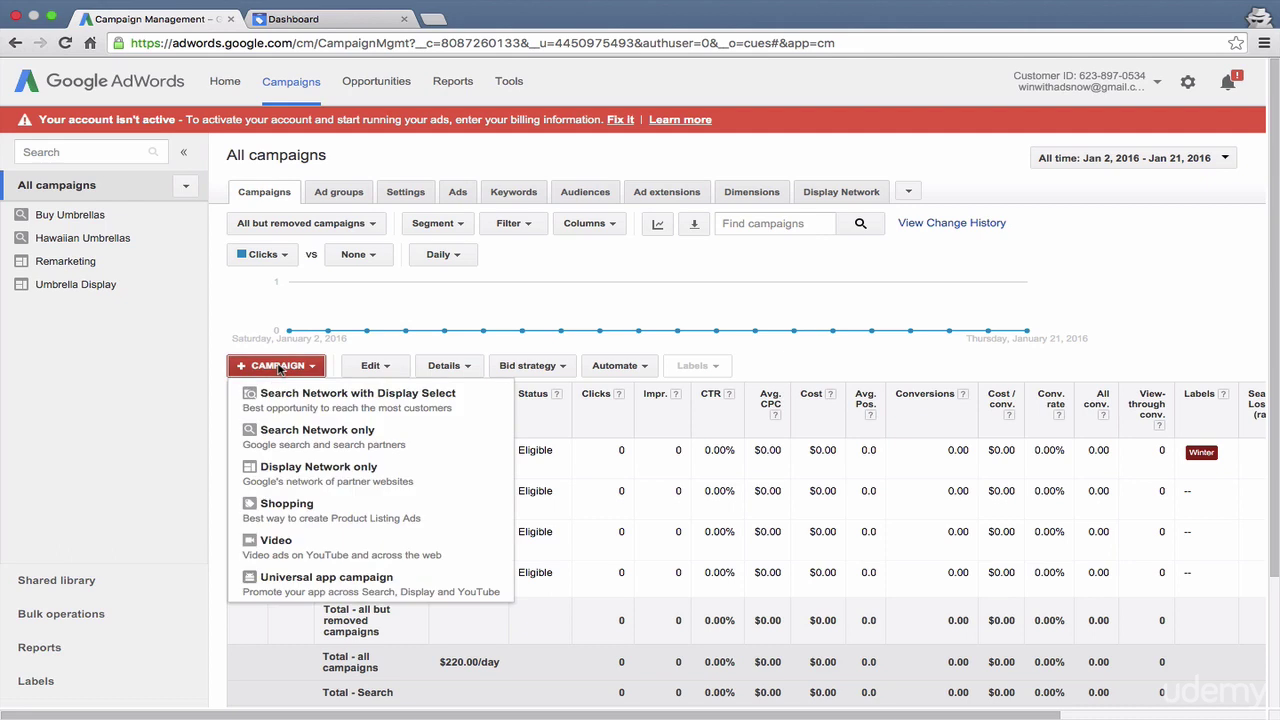
pyautogui.click(287, 505)
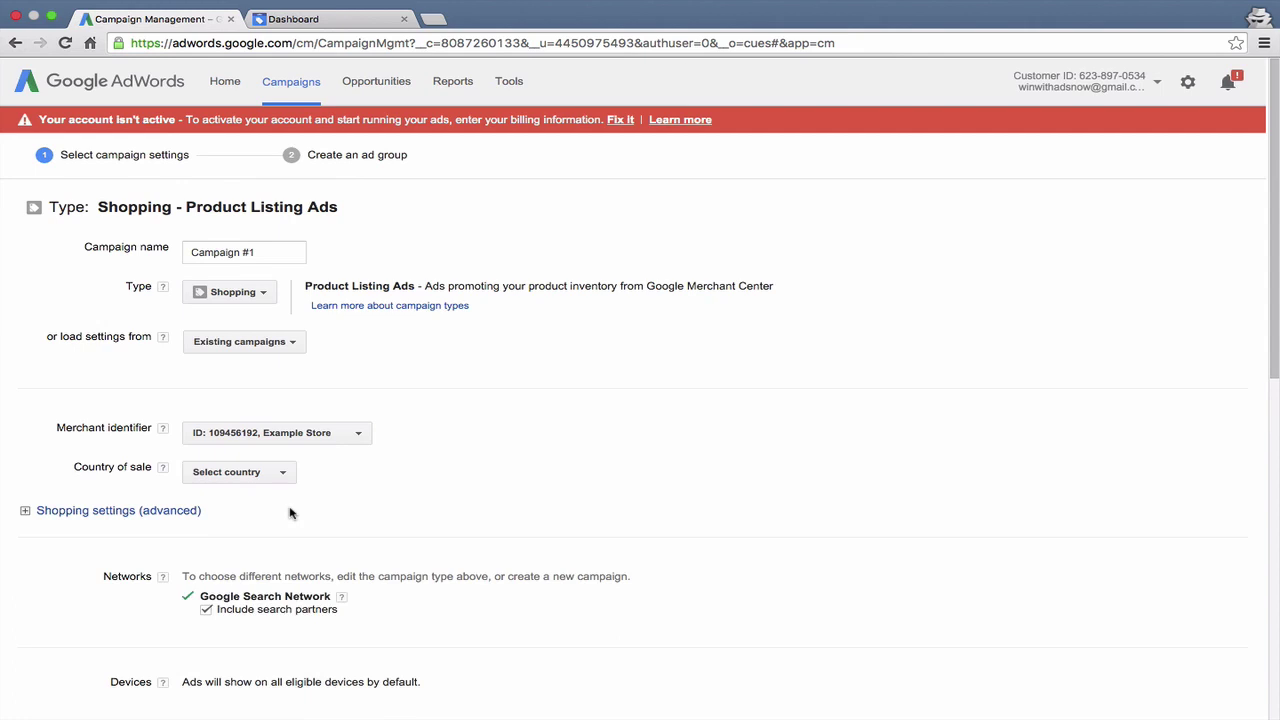
pyautogui.click(242, 253)
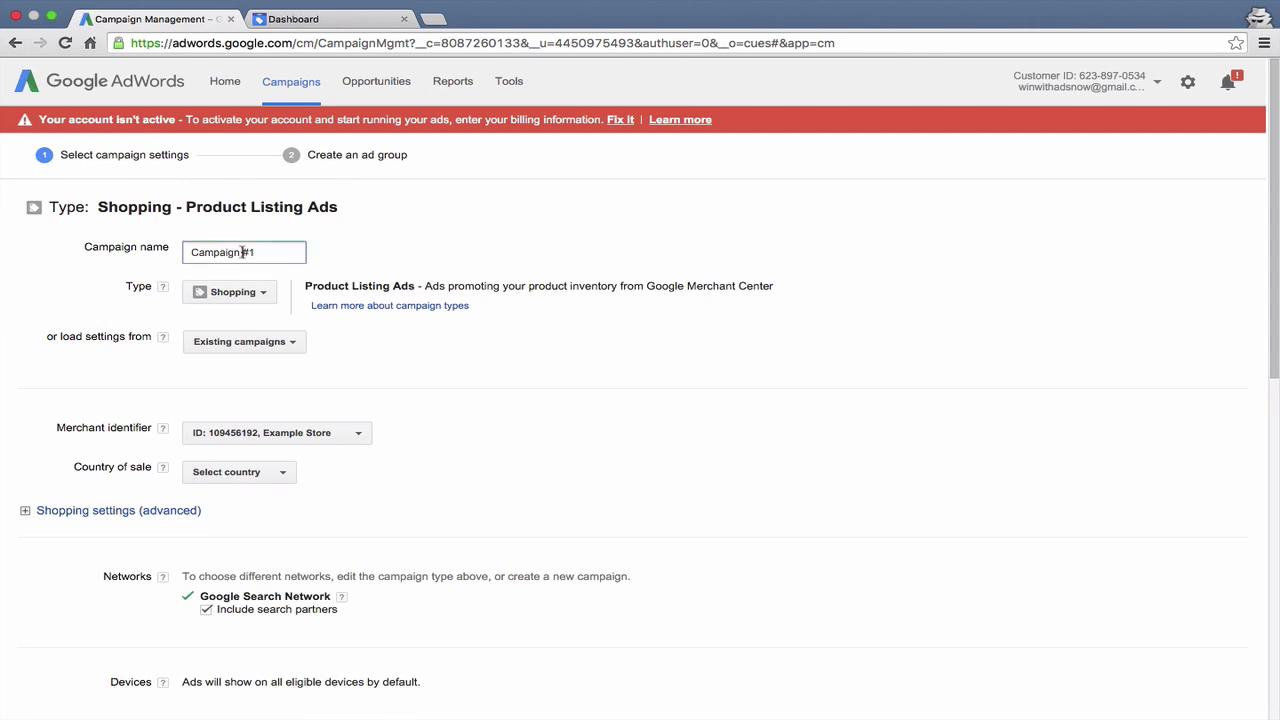
pyautogui.tripleClick(242, 253)
pyautogui.write('Shopping')
# Select the Example Store merchant account and set the country of sale to United States.
pyautogui.scroll(-2, 362, 392)
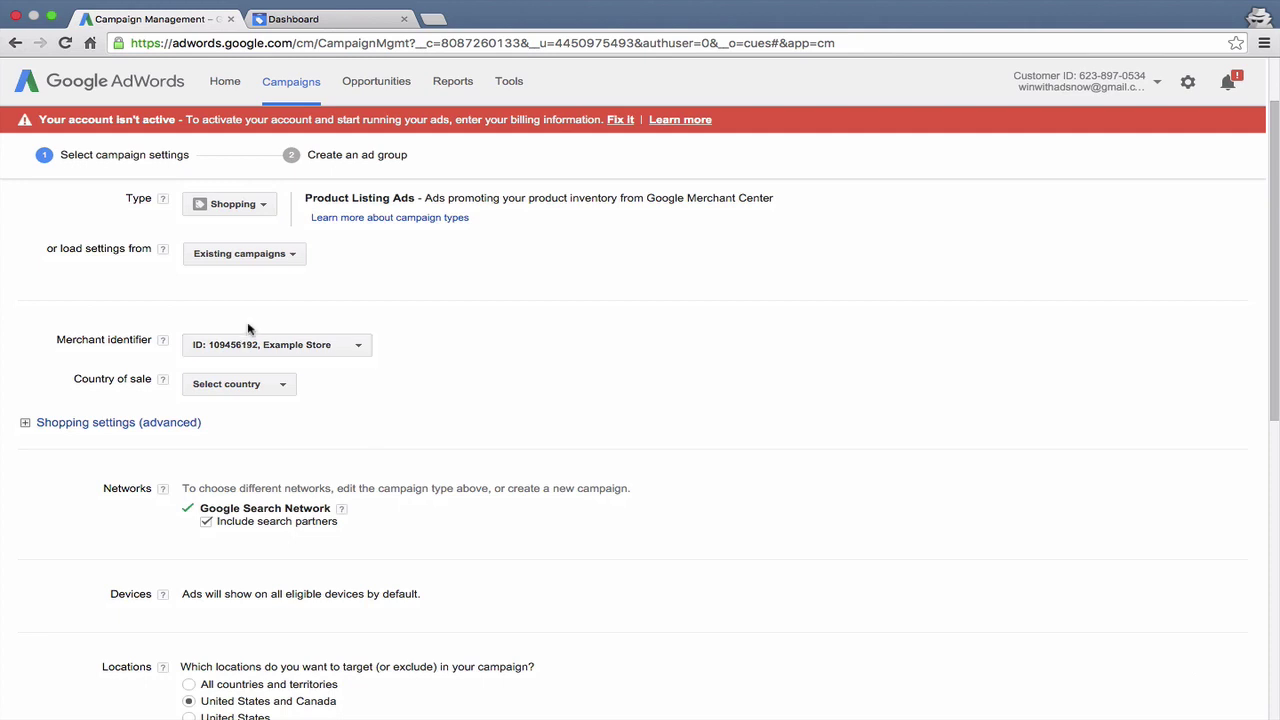
pyautogui.click(242, 345)
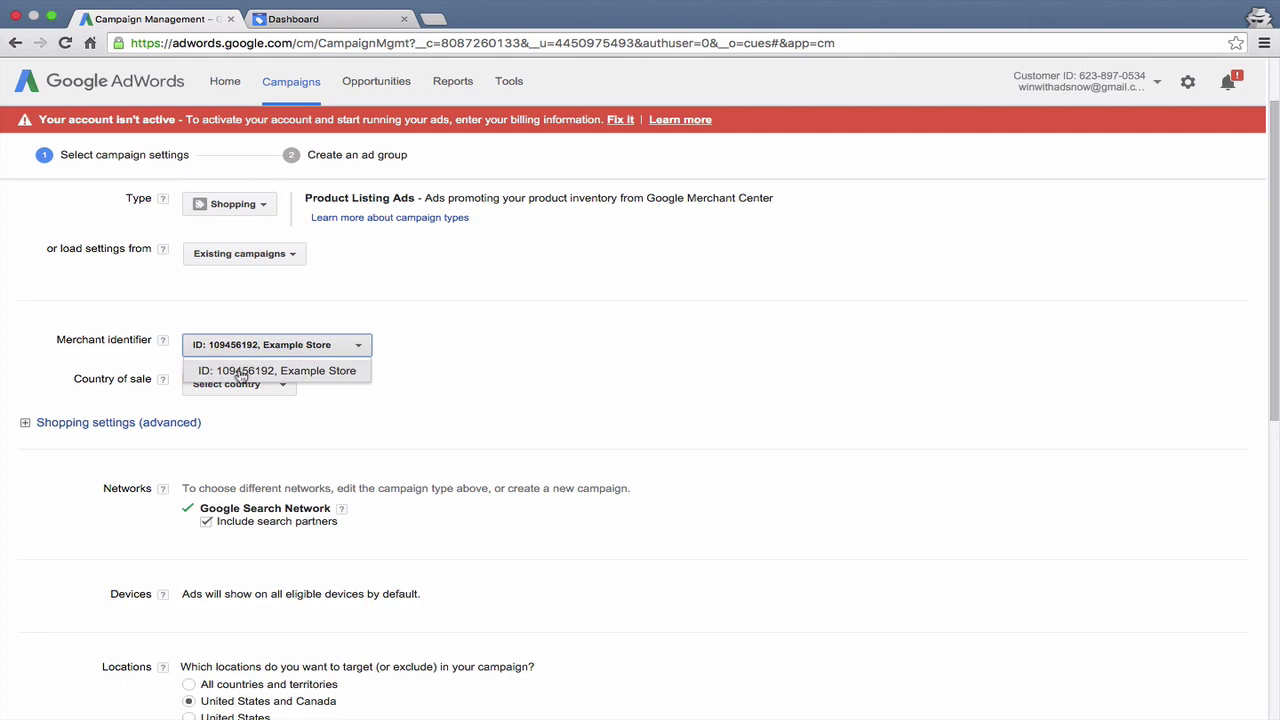
pyautogui.click(346, 372)
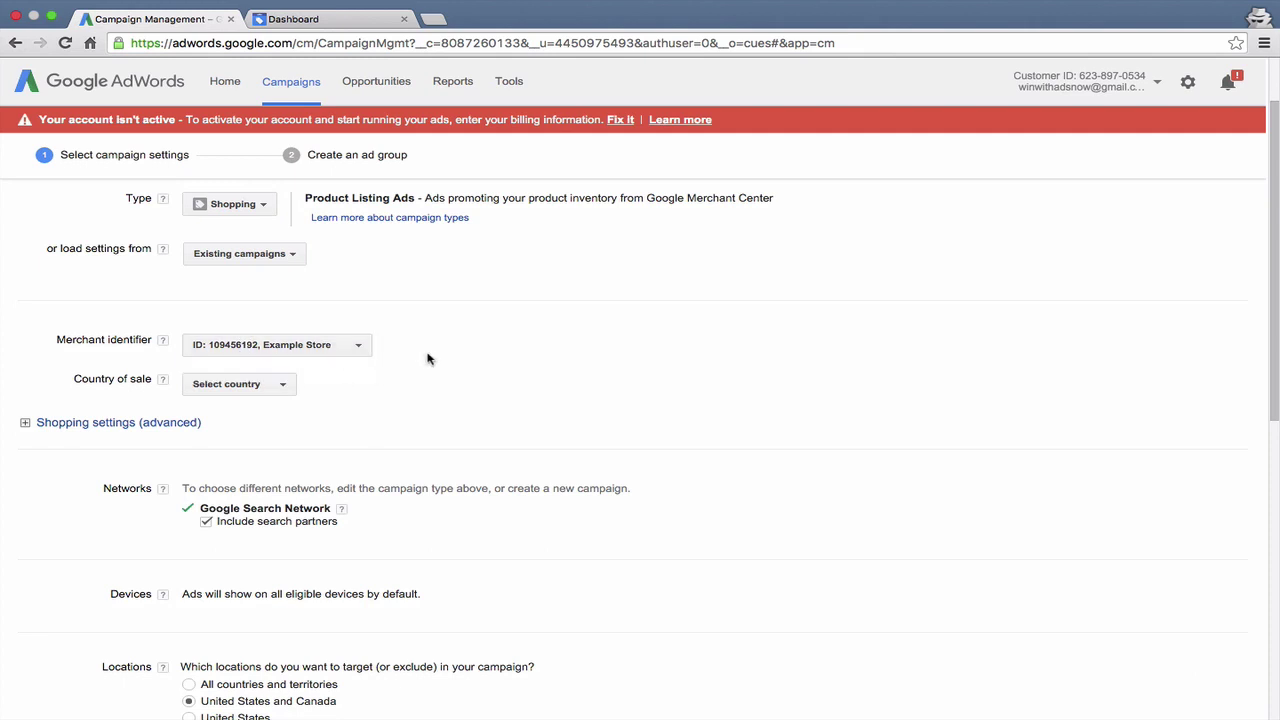
pyautogui.click(270, 385)
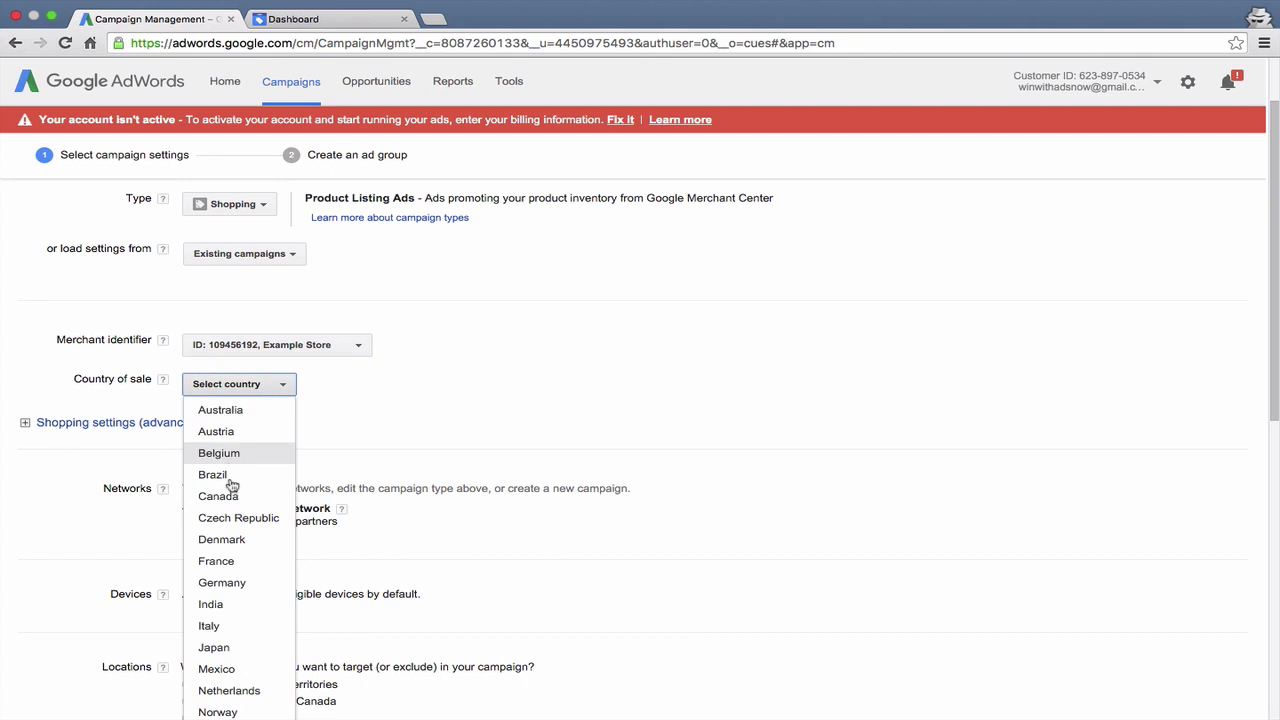
pyautogui.scroll(-1, 237, 604)
pyautogui.scroll(-5, 237, 606)
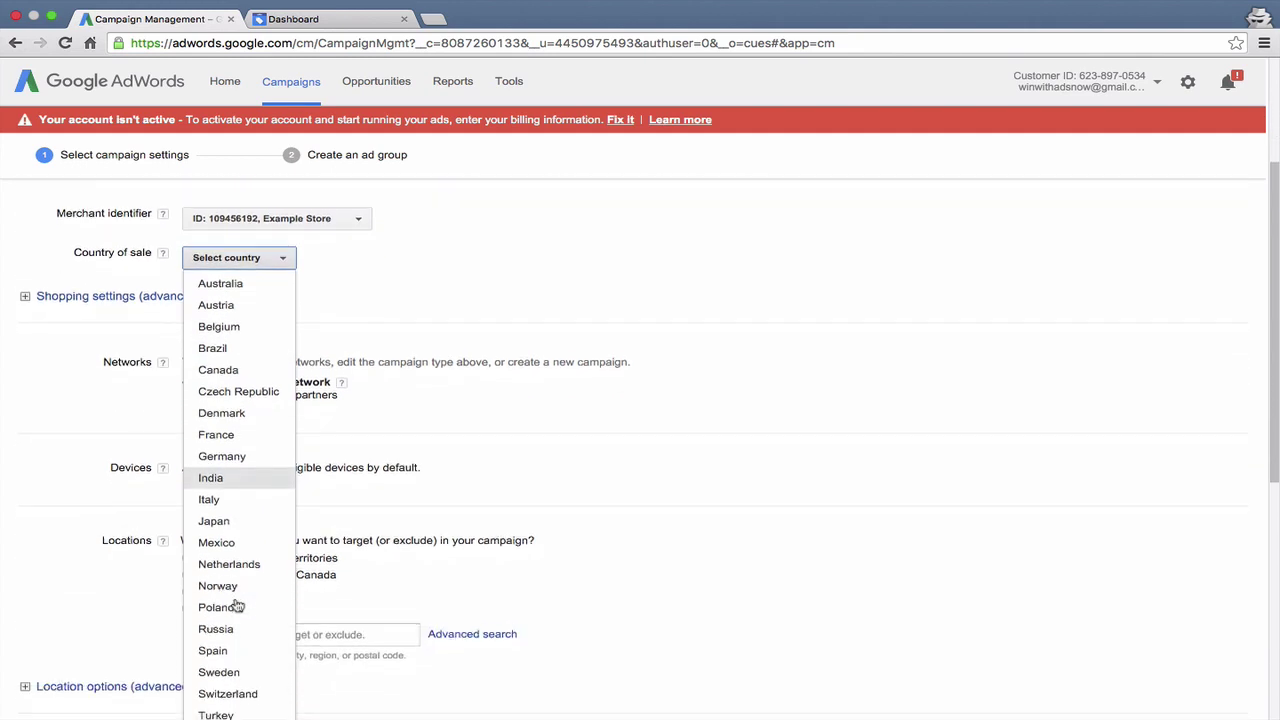
pyautogui.scroll(-3, 237, 604)
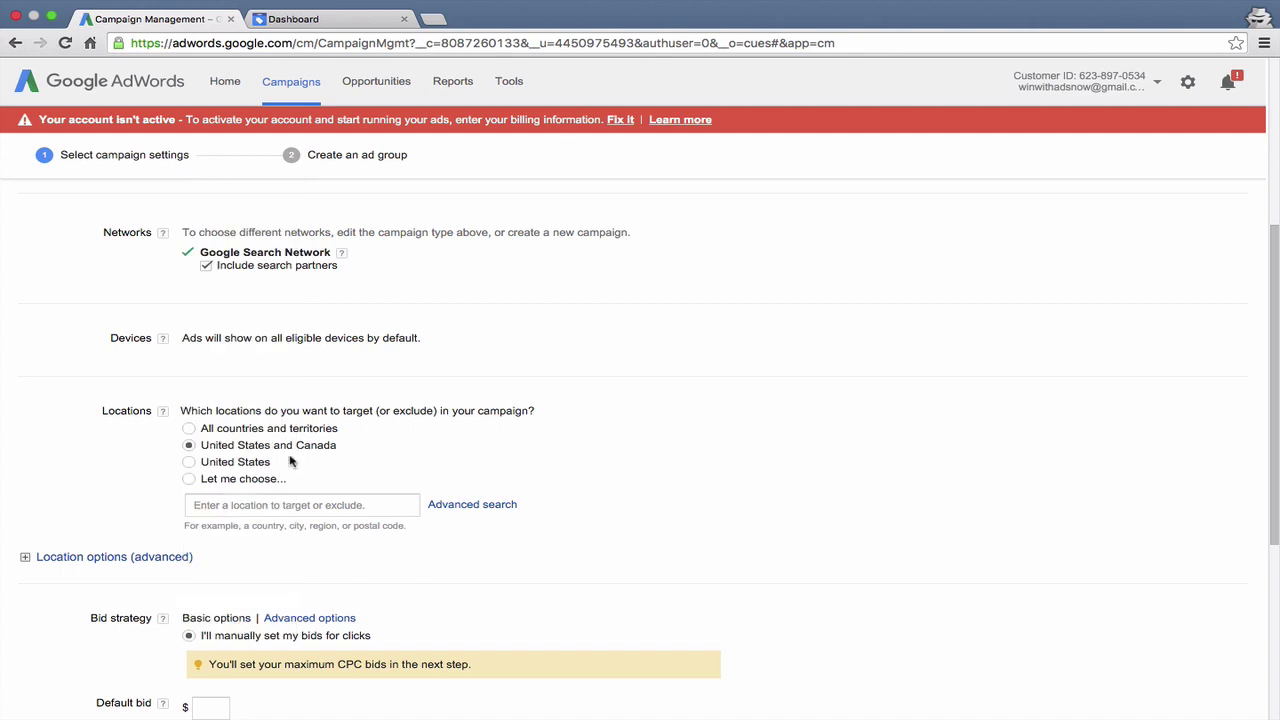
# Set the campaign priority to High in the advanced shopping settings.
pyautogui.scroll(3, 289, 457)
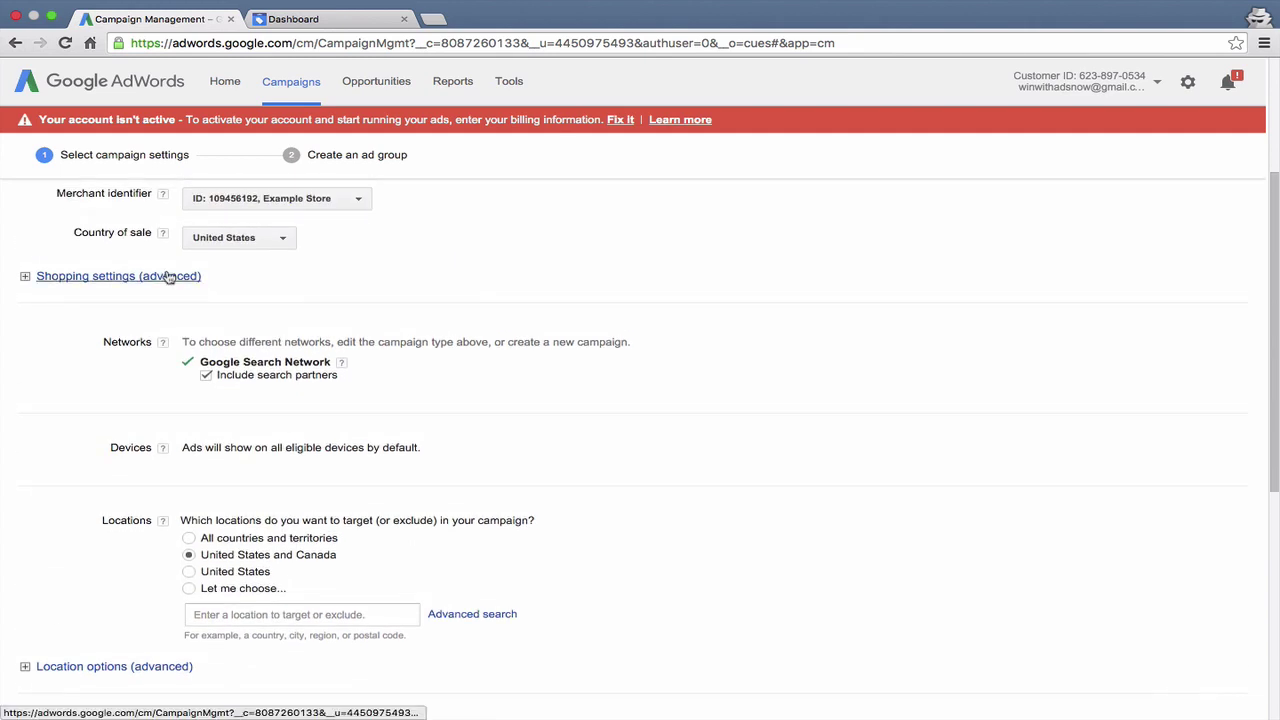
pyautogui.click(168, 277)
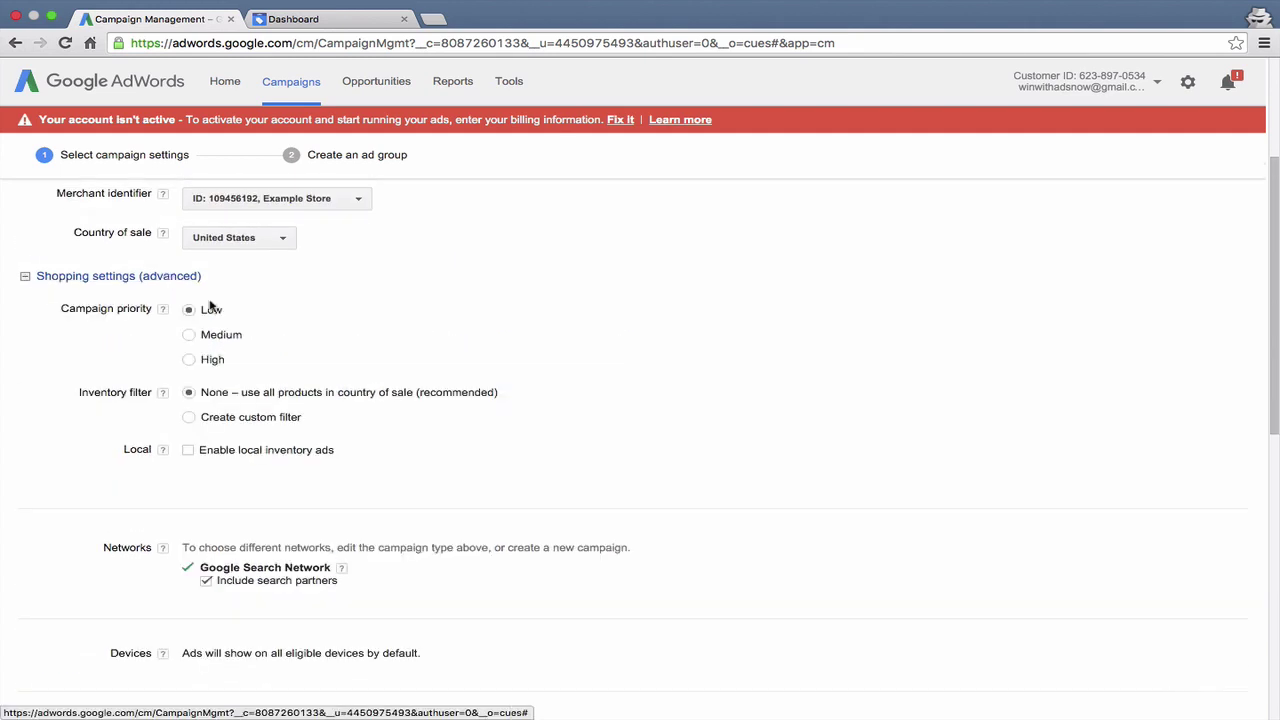
pyautogui.scroll(-1, 279, 325)
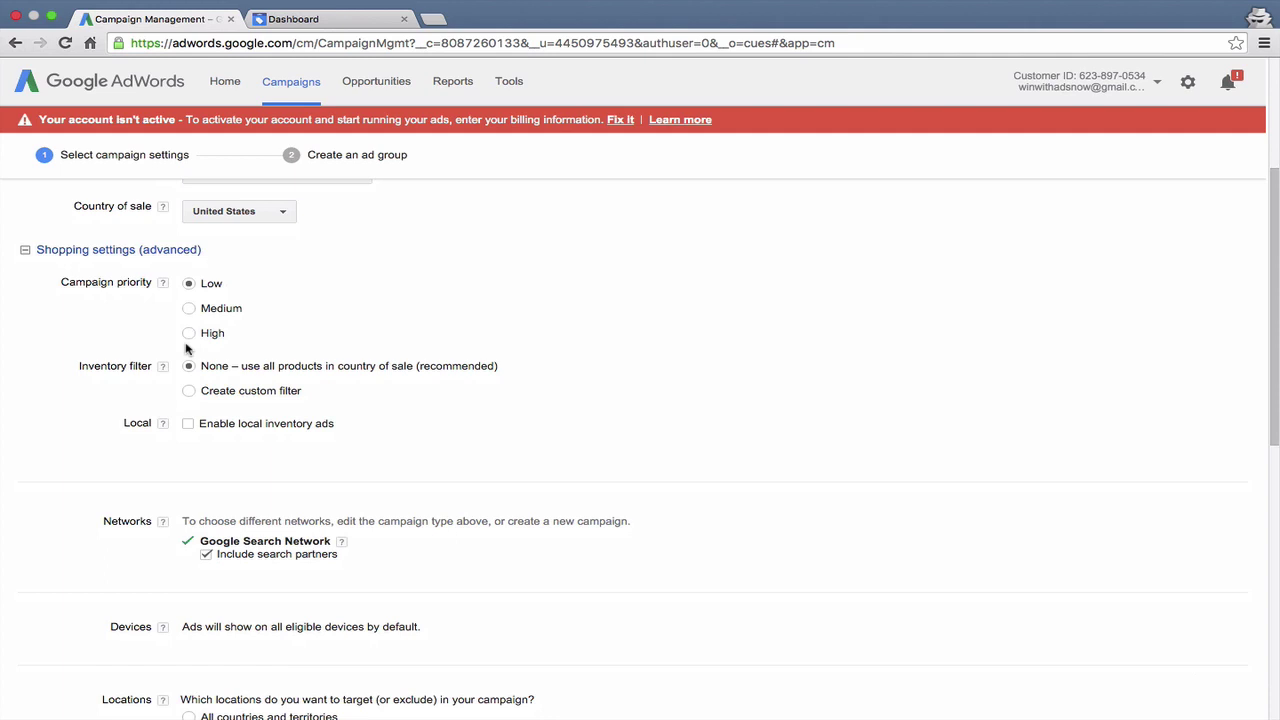
pyautogui.click(188, 335)
# Try the custom inventory filter and revert to using all products in the country of sale.
pyautogui.scroll(-1, 262, 370)
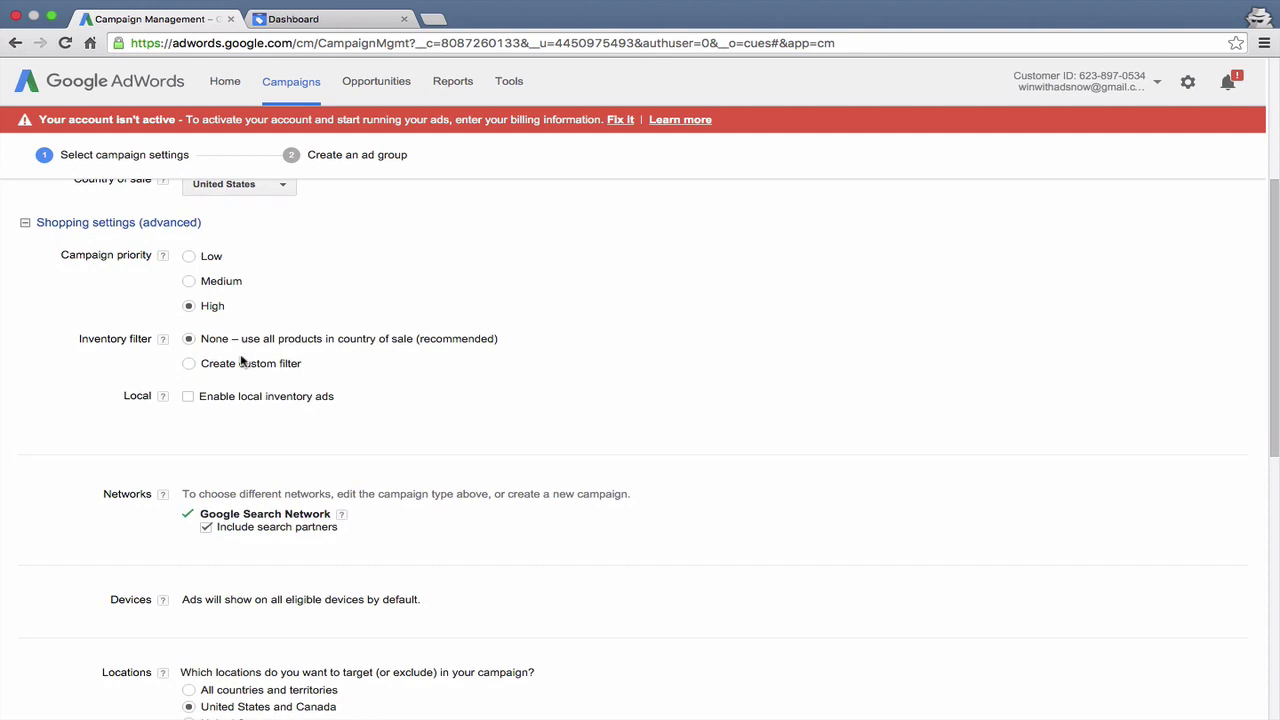
pyautogui.click(238, 364)
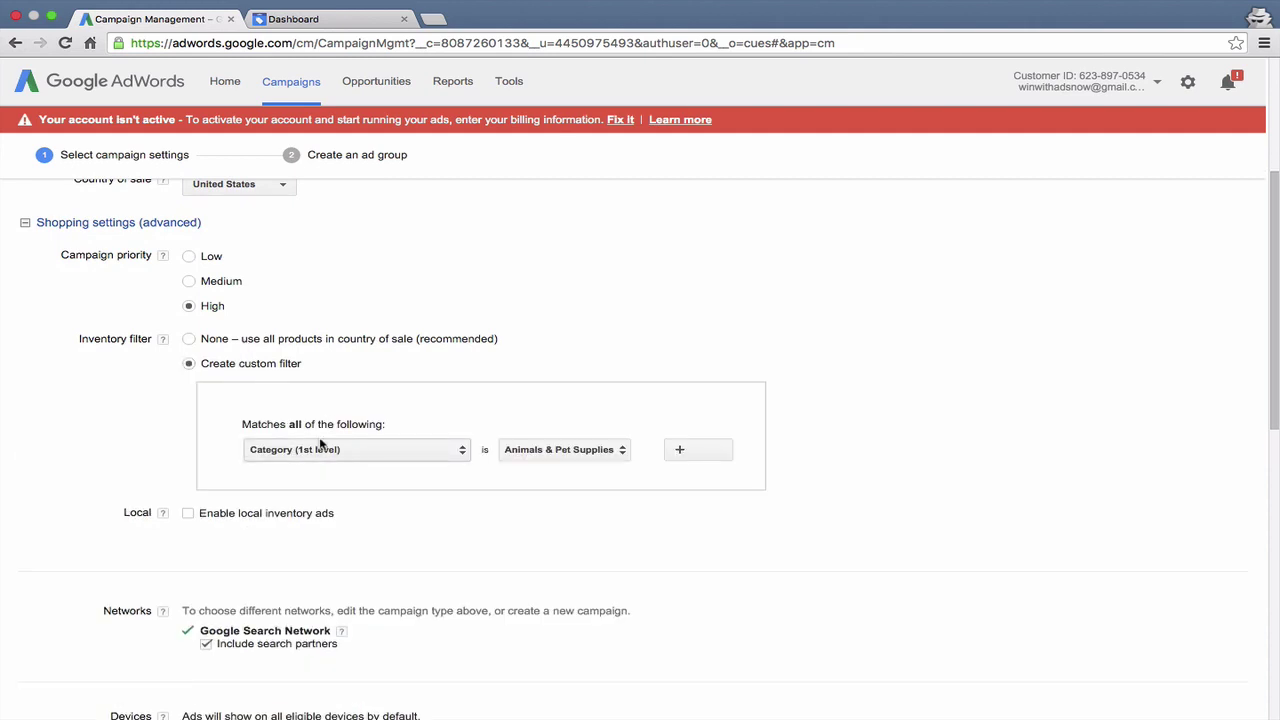
pyautogui.click(237, 345)
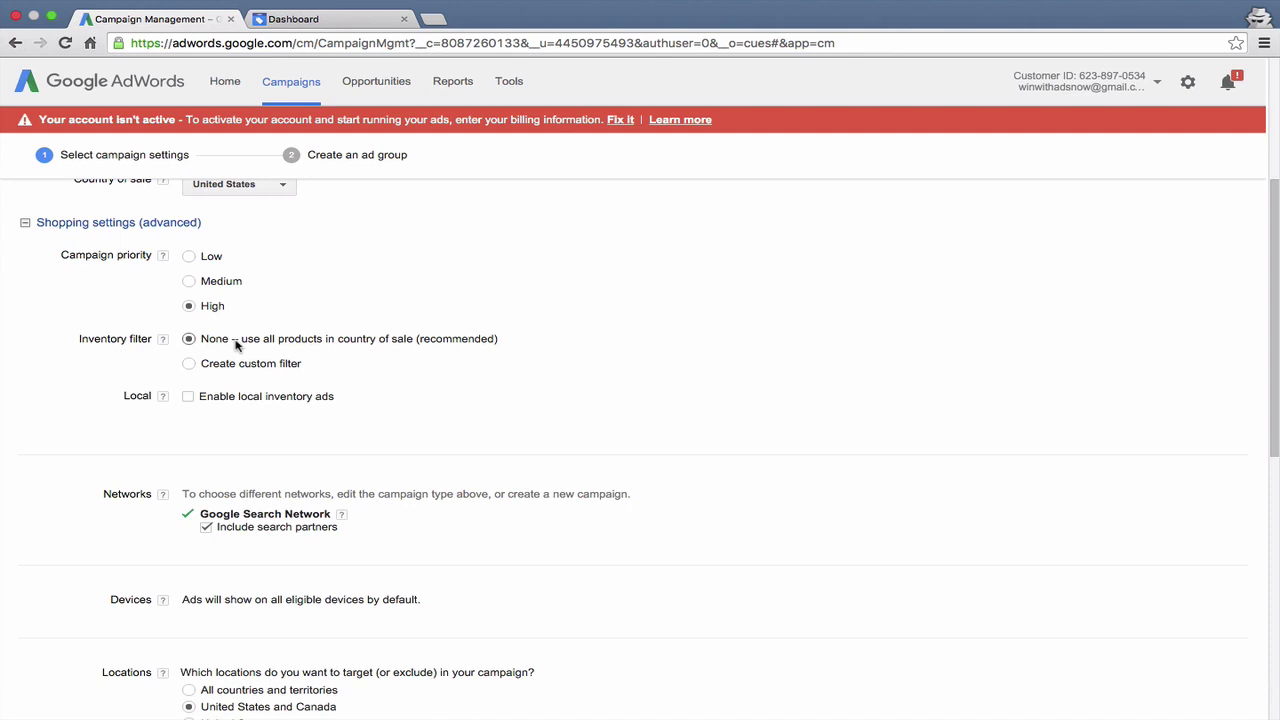
pyautogui.scroll(-1, 237, 345)
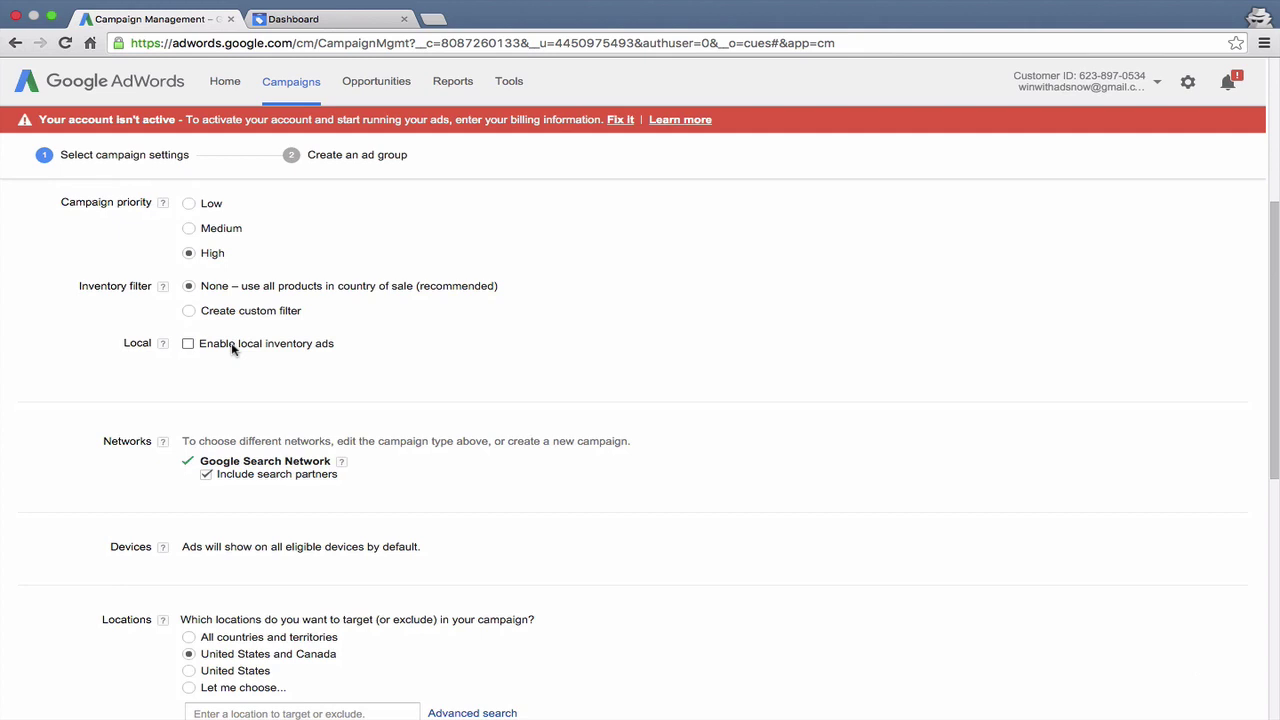
# Try toggling local inventory ads and the inclusion of search partners, restoring each option.
pyautogui.click(232, 348)
pyautogui.click(232, 348)
pyautogui.scroll(-2, 94, 382)
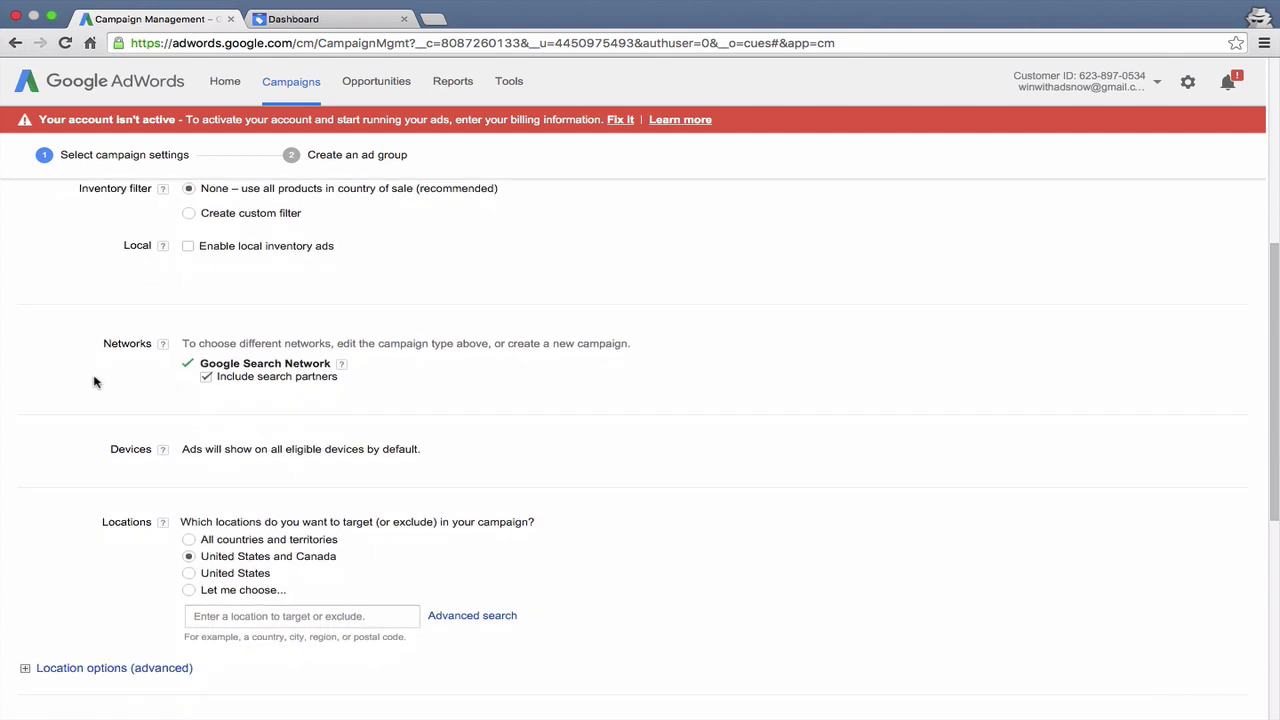
pyautogui.click(206, 377)
pyautogui.click(206, 377)
# Target only the United States and review the advanced location options.
pyautogui.scroll(-2, 129, 400)
pyautogui.scroll(-3, 130, 401)
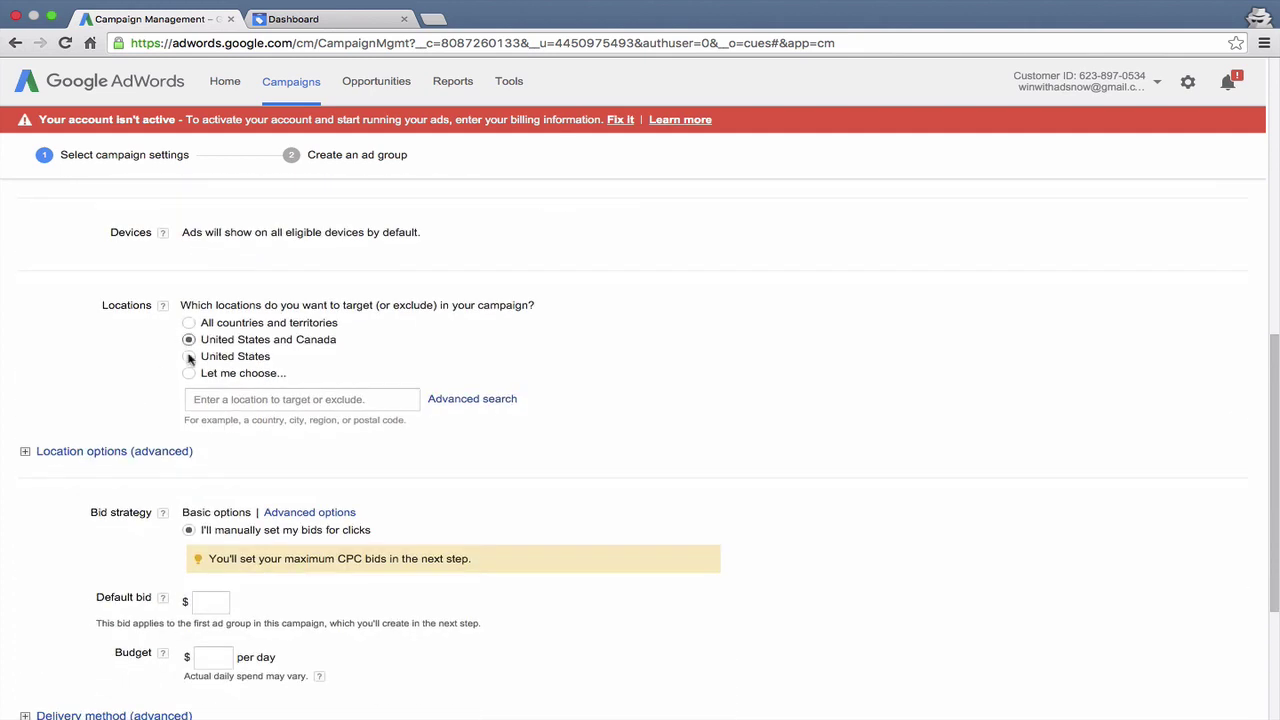
pyautogui.click(209, 362)
pyautogui.scroll(-1, 126, 362)
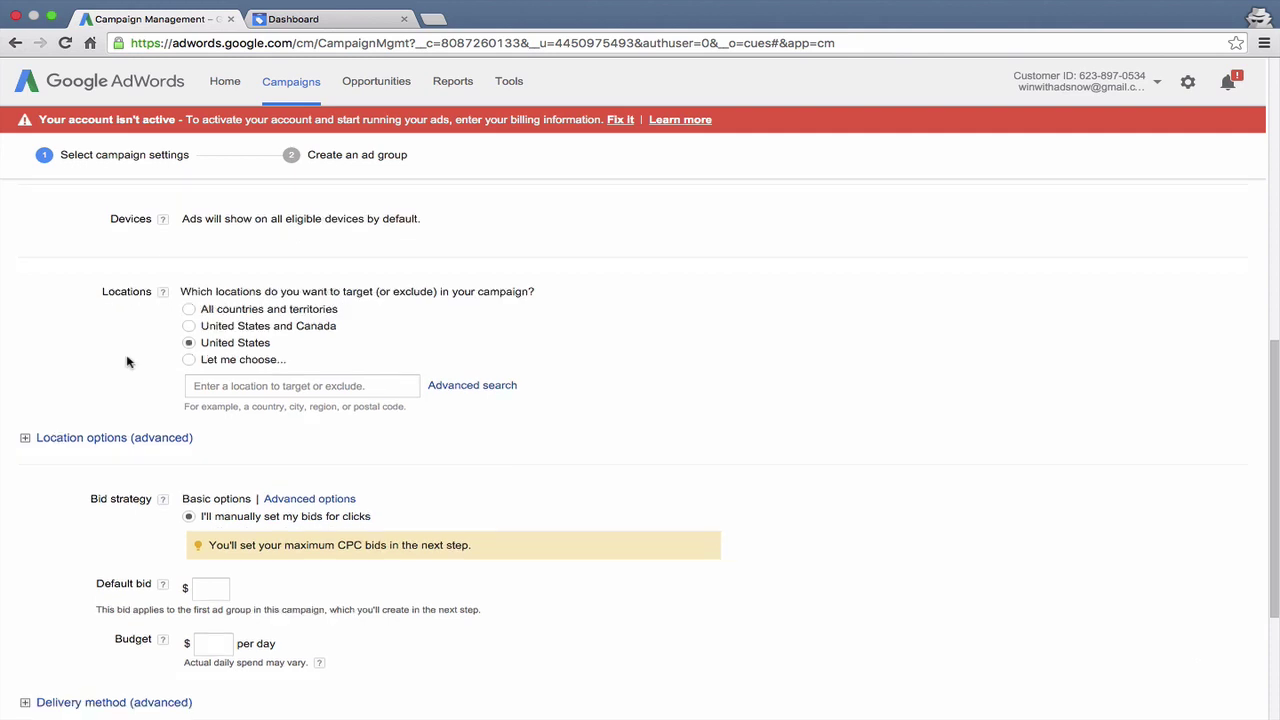
pyautogui.click(131, 414)
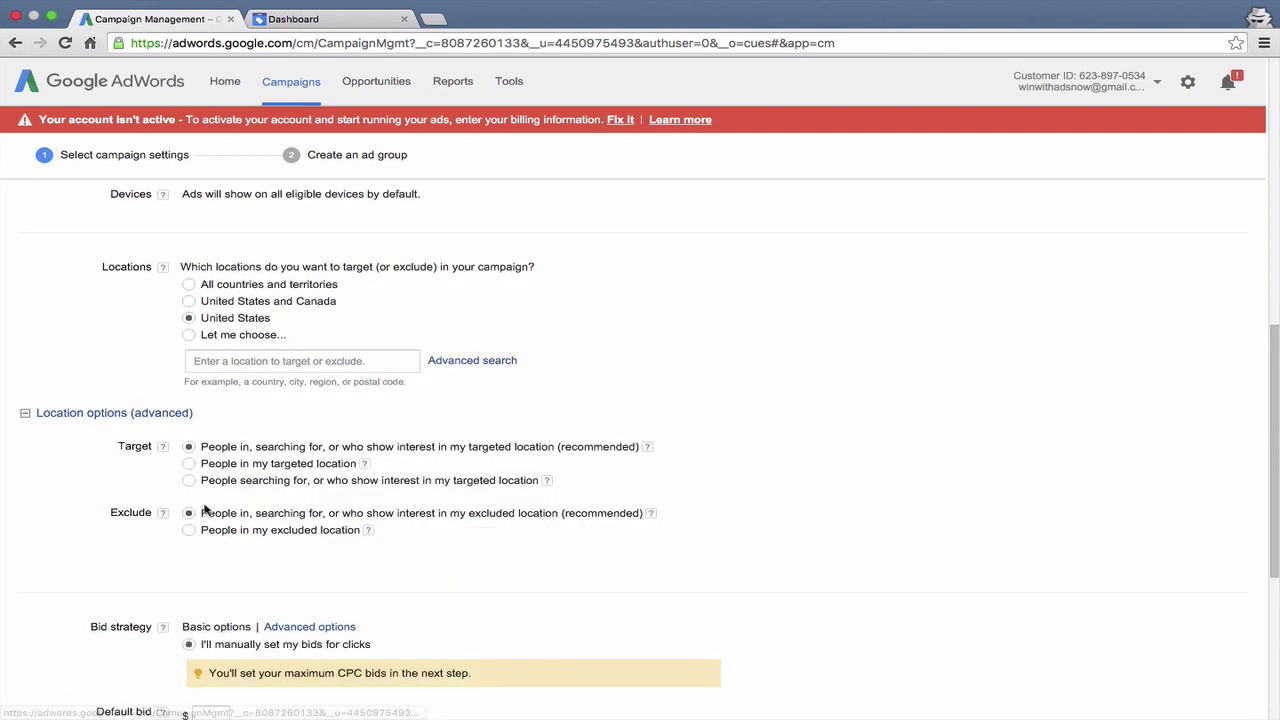
pyautogui.click(109, 413)
# Set the default bid to $1 and the campaign budget to $10 per day.
pyautogui.scroll(-2, 106, 414)
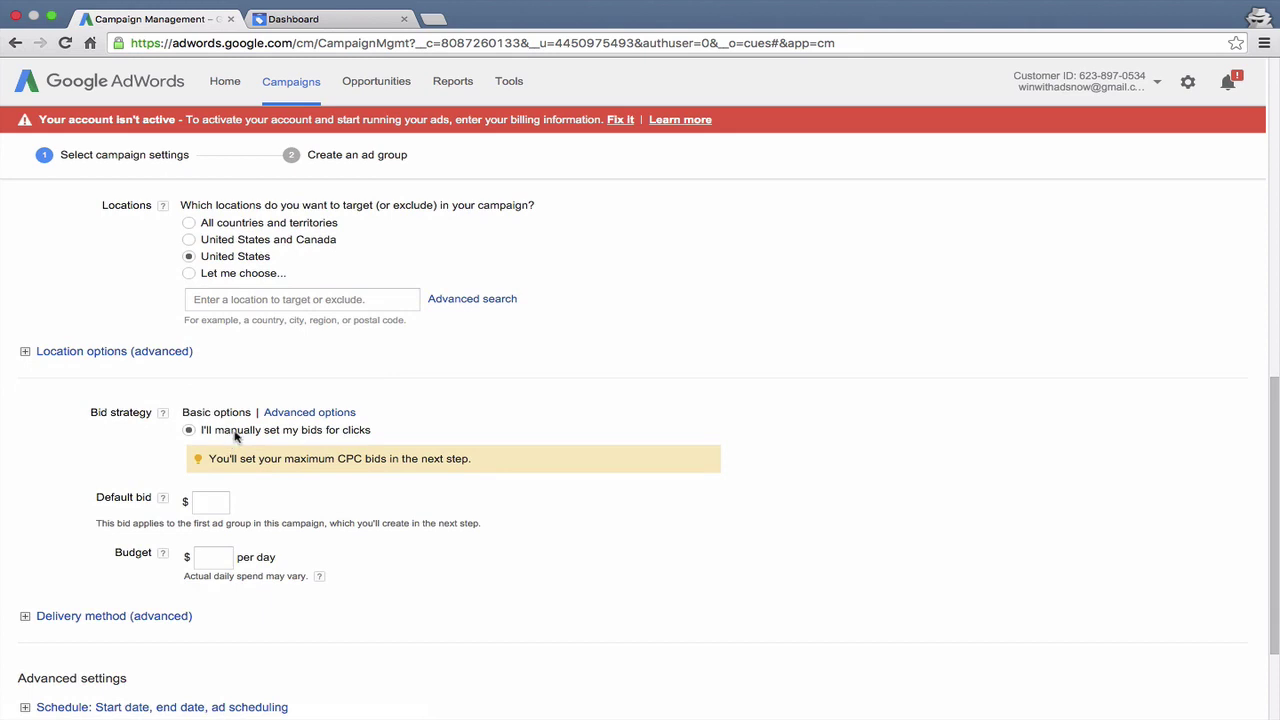
pyautogui.click(201, 508)
pyautogui.write('1')
pyautogui.click(114, 450)
pyautogui.scroll(-2, 114, 450)
pyautogui.click(214, 505)
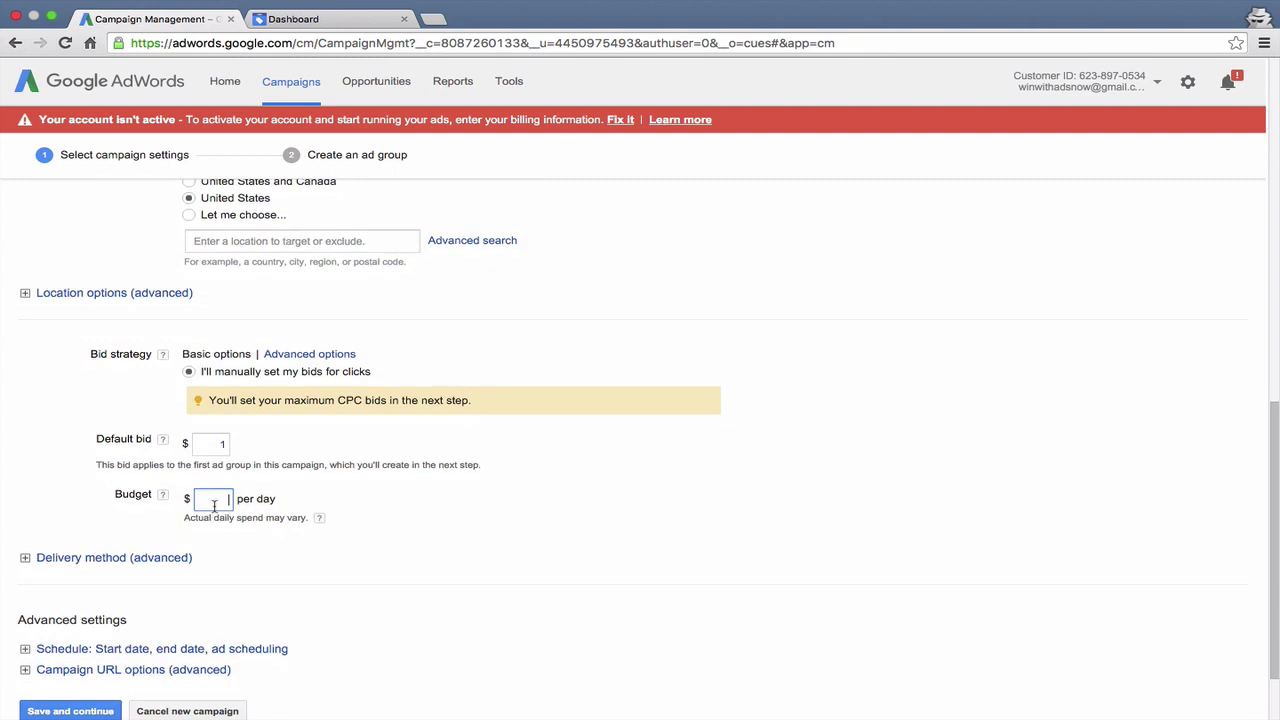
pyautogui.write('10')
pyautogui.click(304, 494)
# Set the campaign's advanced delivery method to Accelerated.
pyautogui.click(142, 564)
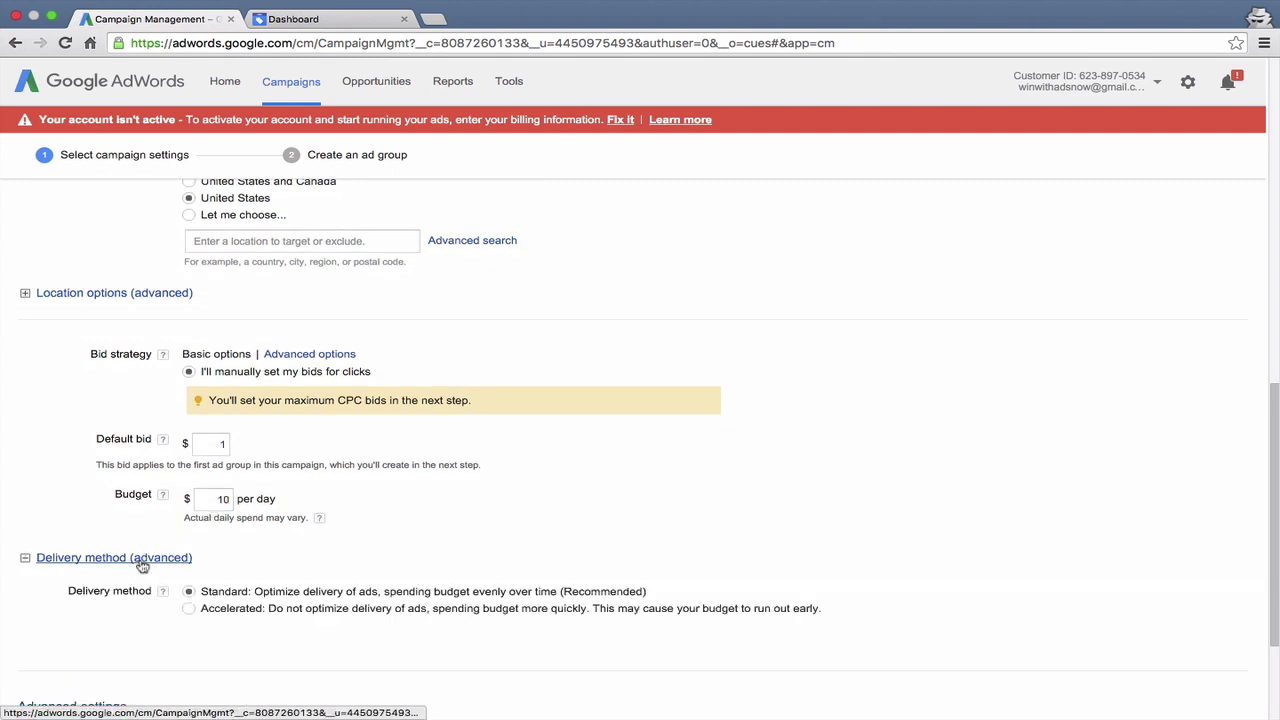
pyautogui.click(189, 608)
pyautogui.scroll(-3, 210, 612)
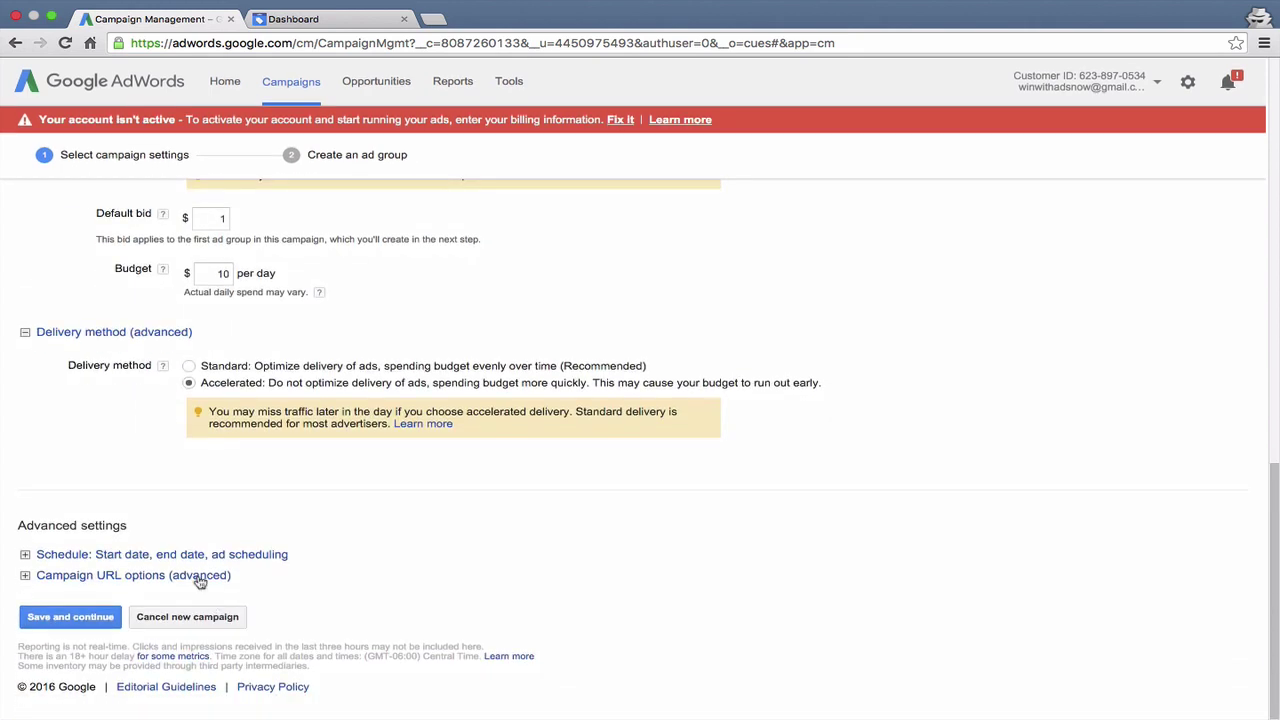
# Review the campaign's advanced schedule settings and URL options, including the tracking template and custom parameters.
pyautogui.click(191, 558)
pyautogui.click(191, 559)
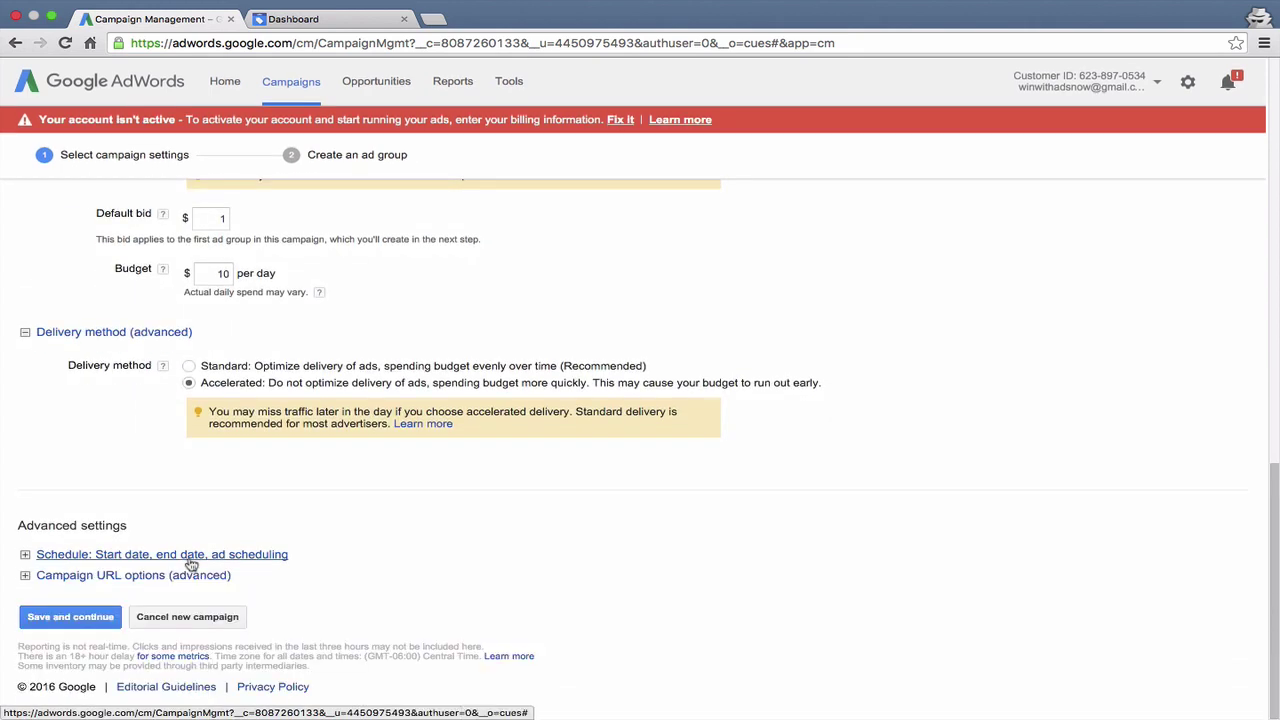
pyautogui.click(185, 576)
pyautogui.scroll(-2, 228, 487)
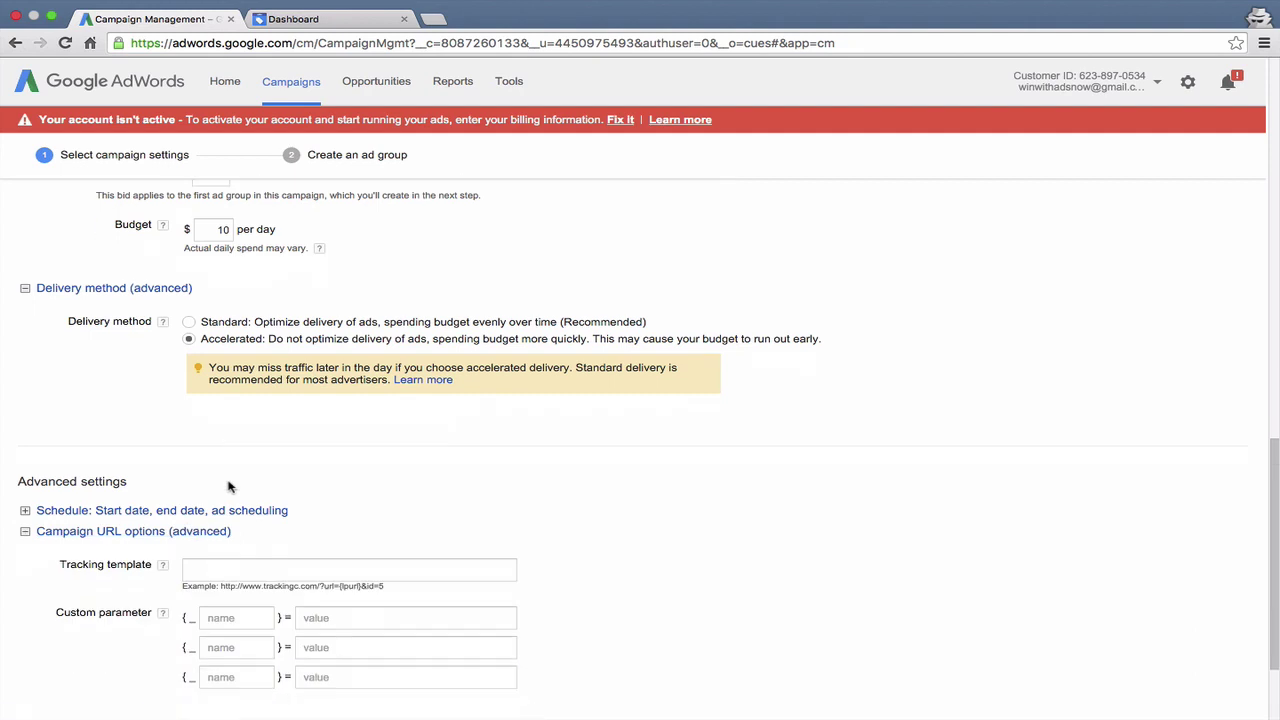
pyautogui.click(272, 514)
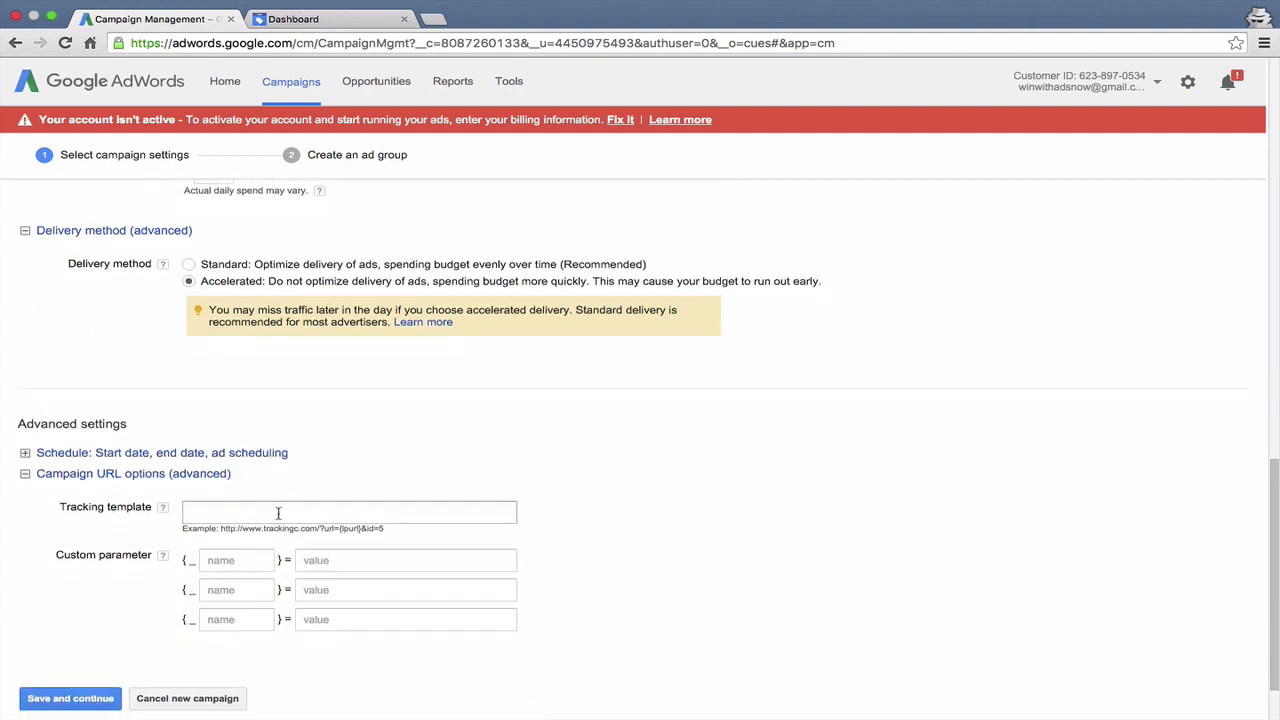
pyautogui.click(149, 476)
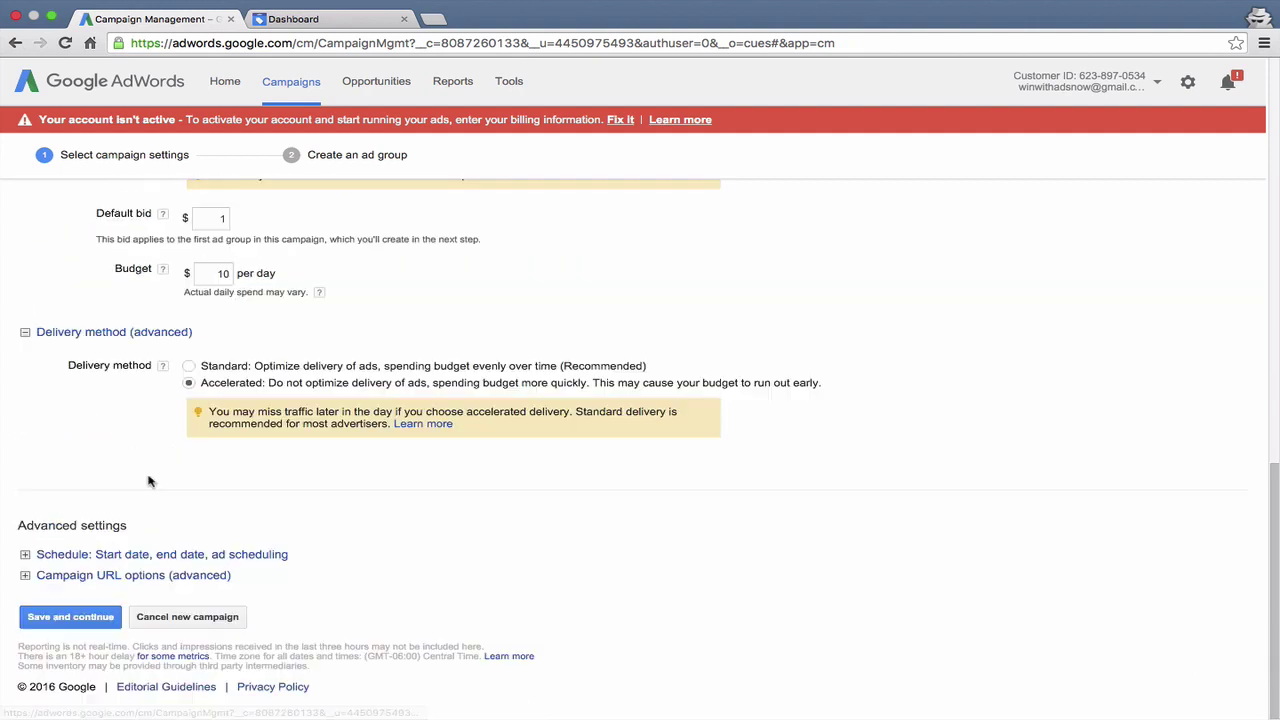
# Save the campaign settings and name the campaign's first ad group All Products.
pyautogui.click(70, 617)
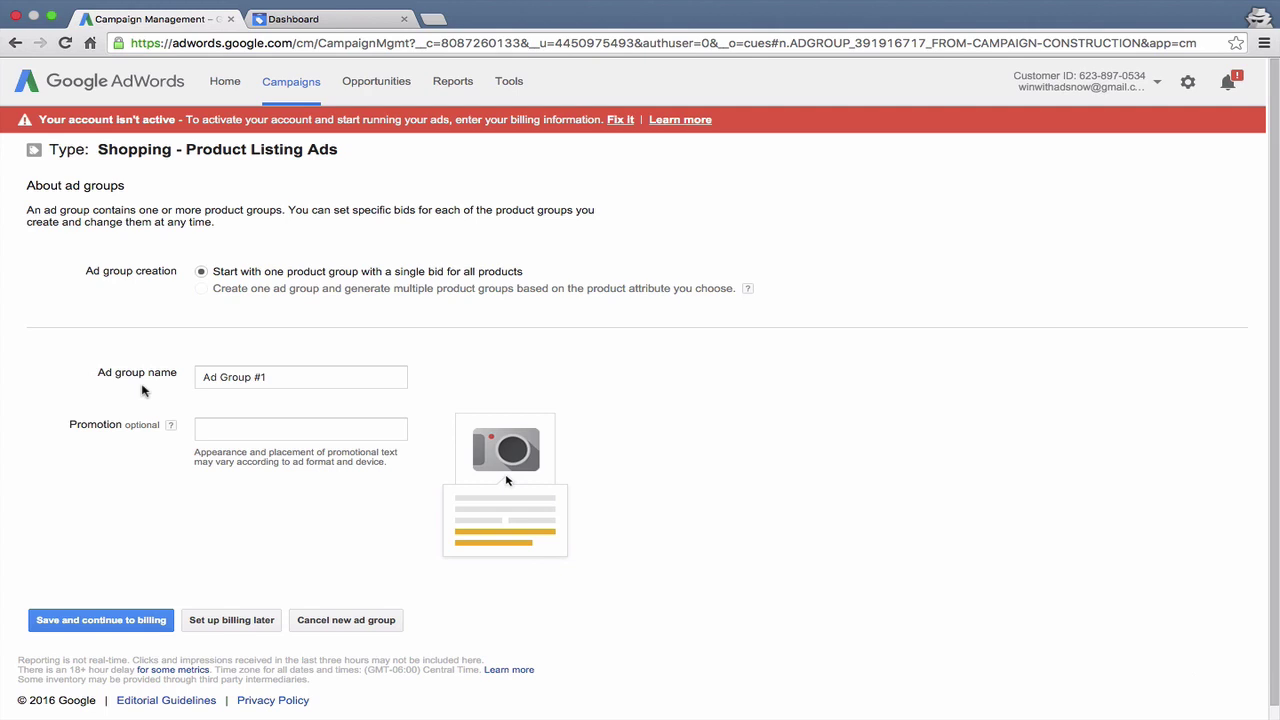
pyautogui.click(250, 377)
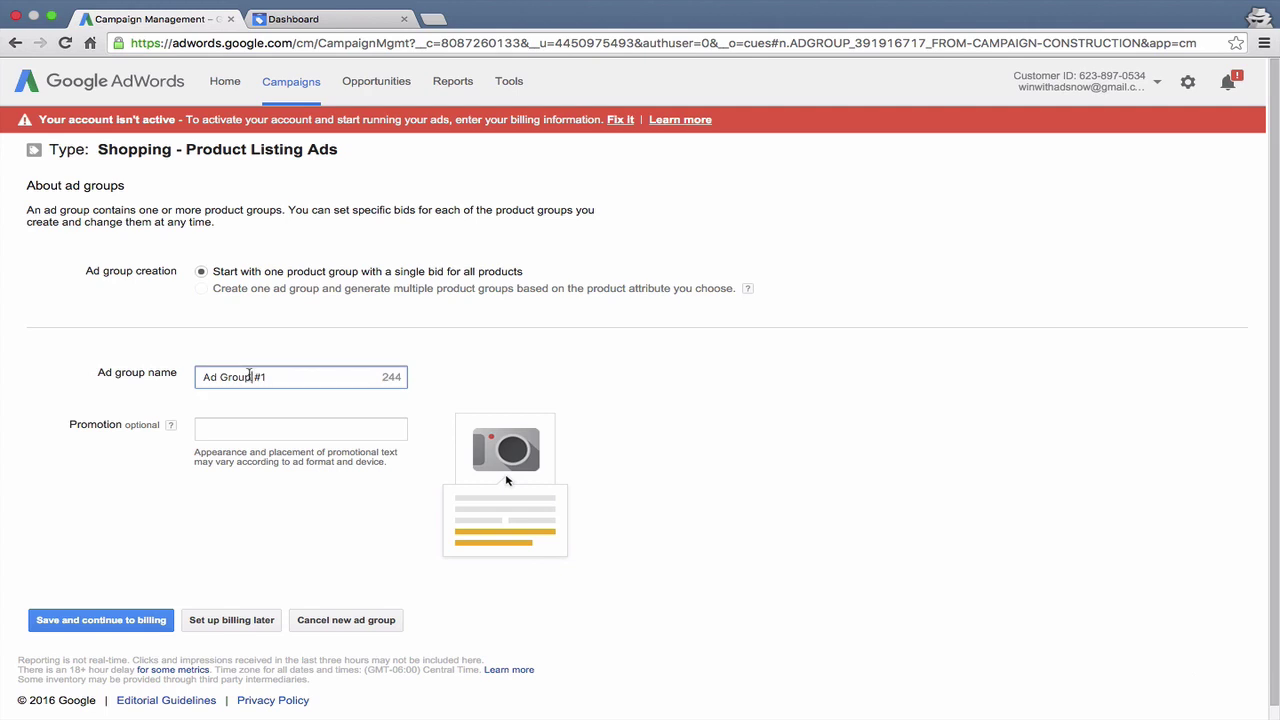
pyautogui.tripleClick(249, 376)
pyautogui.write('All Products')
pyautogui.press('Tab')
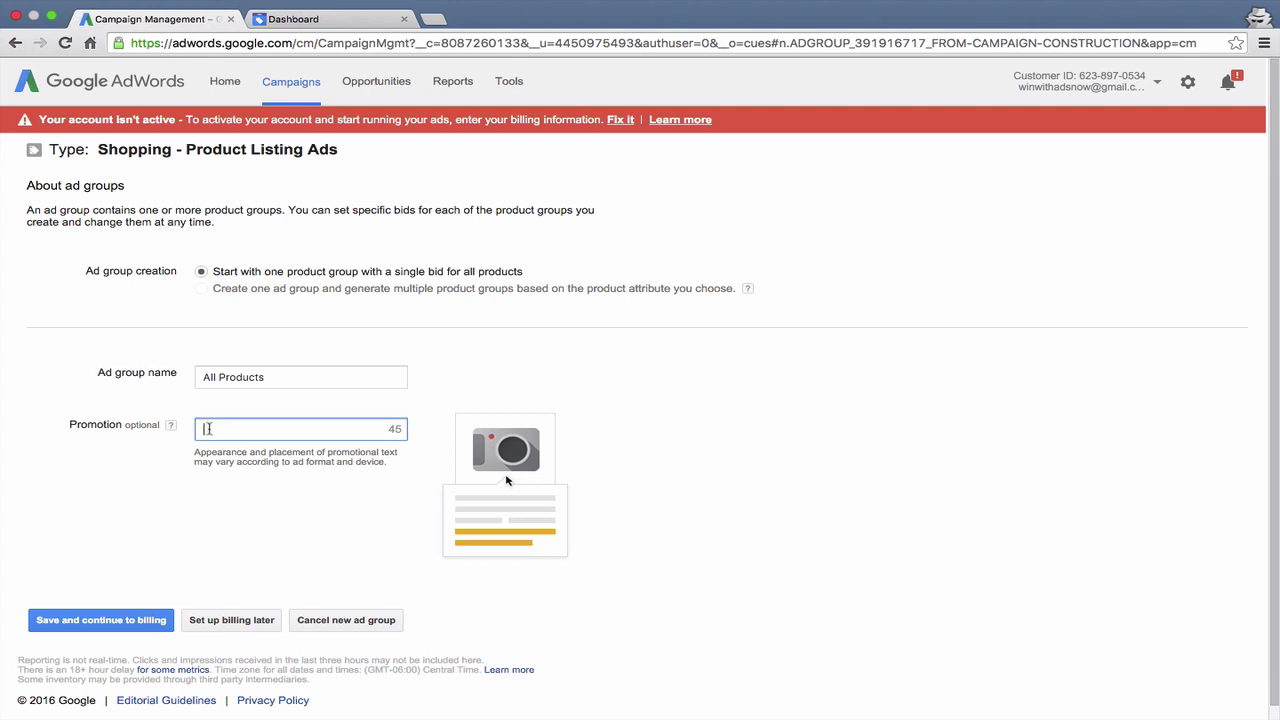
pyautogui.click(236, 377)
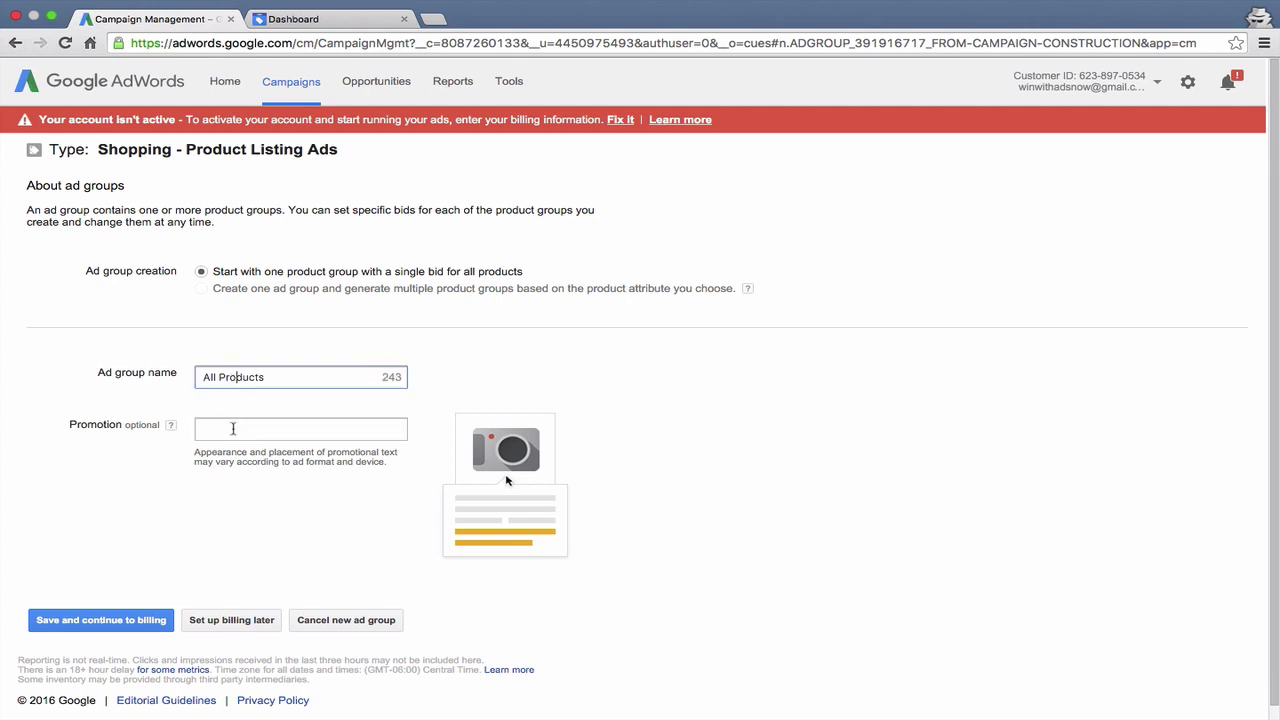
# Read the help on how the ad group's optional promotion text is used and its guidelines.
pyautogui.click(233, 428)
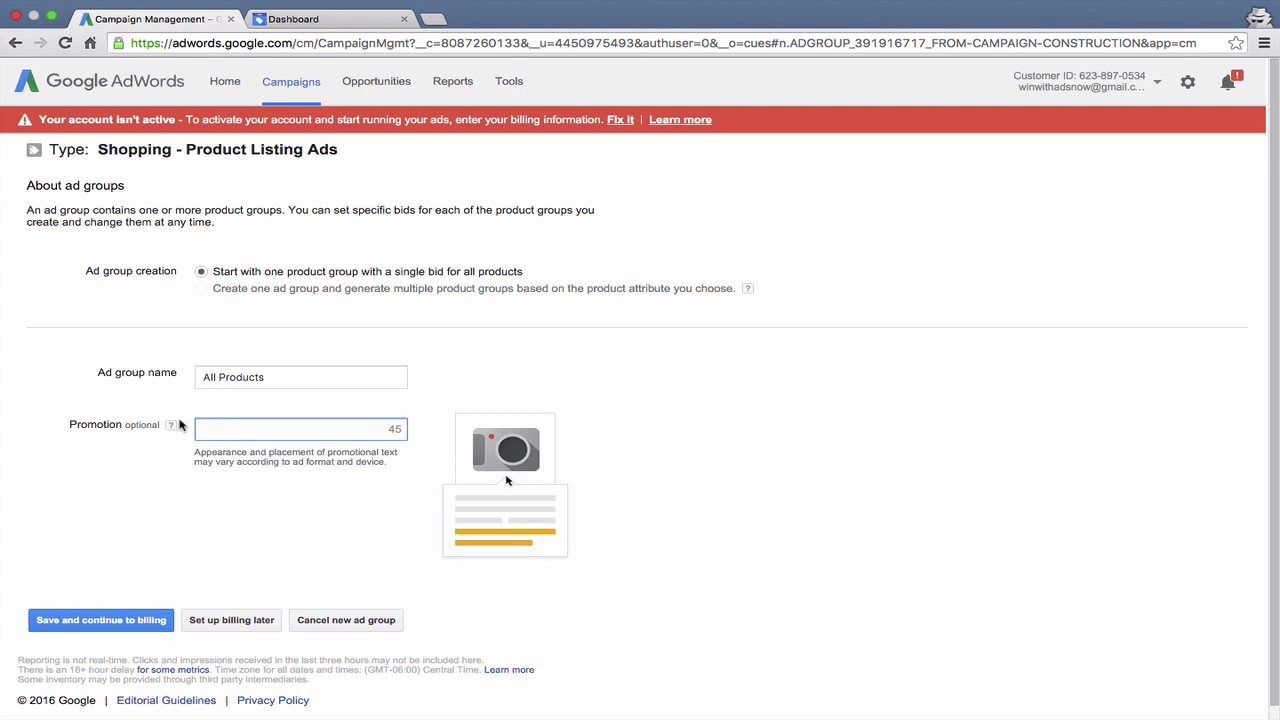
pyautogui.click(172, 426)
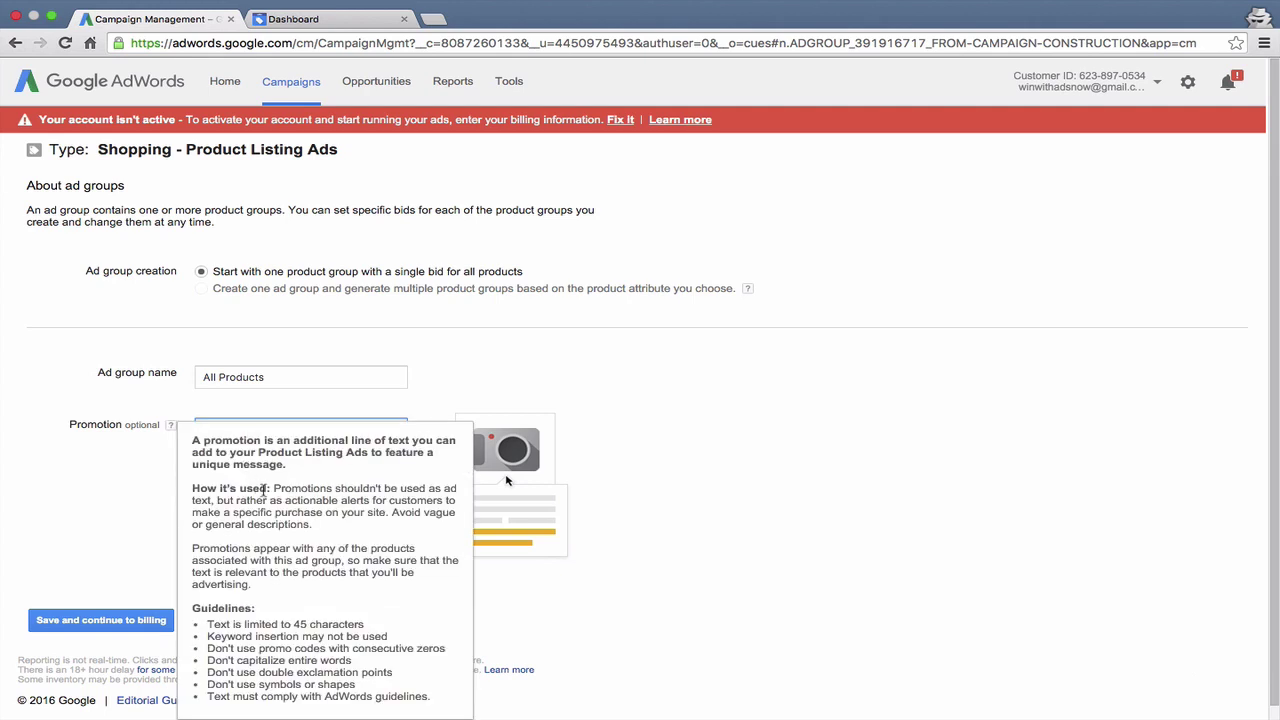
# Search Google for "buy umbrellas" in a new browser tab and examine the promotion text on the sponsored product listings.
pyautogui.scroll(-1, 264, 560)
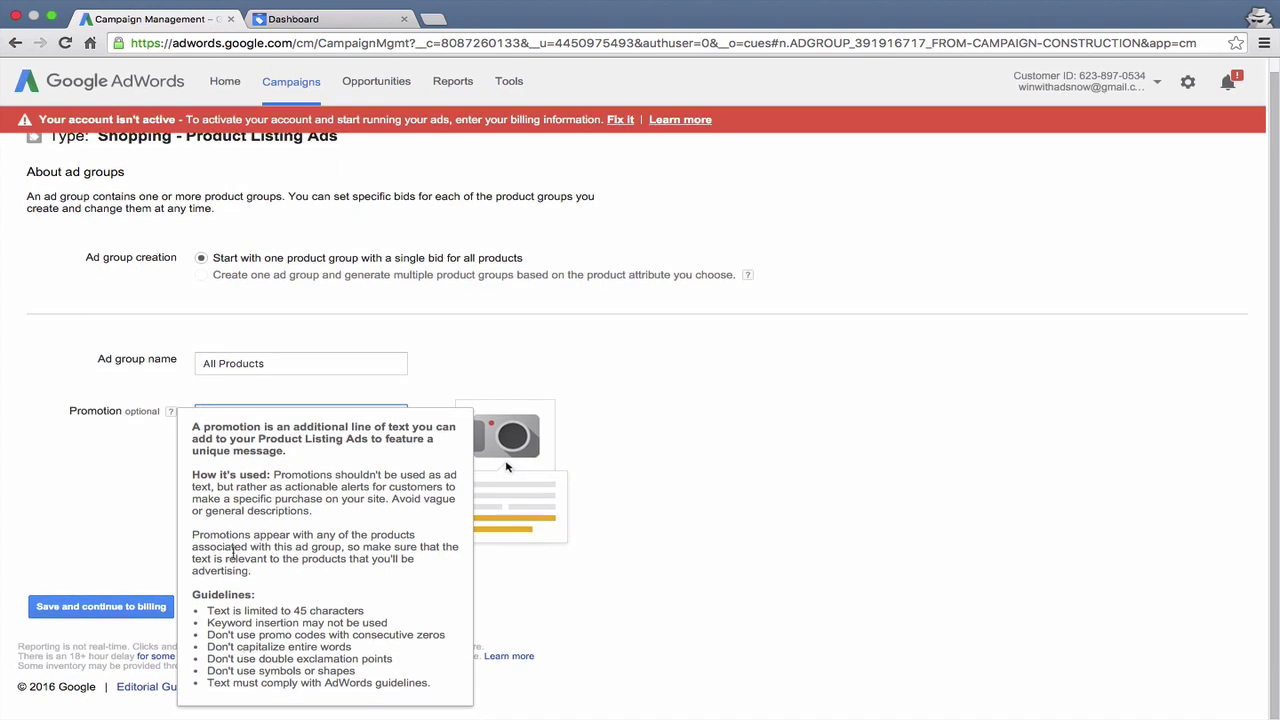
pyautogui.click(577, 497)
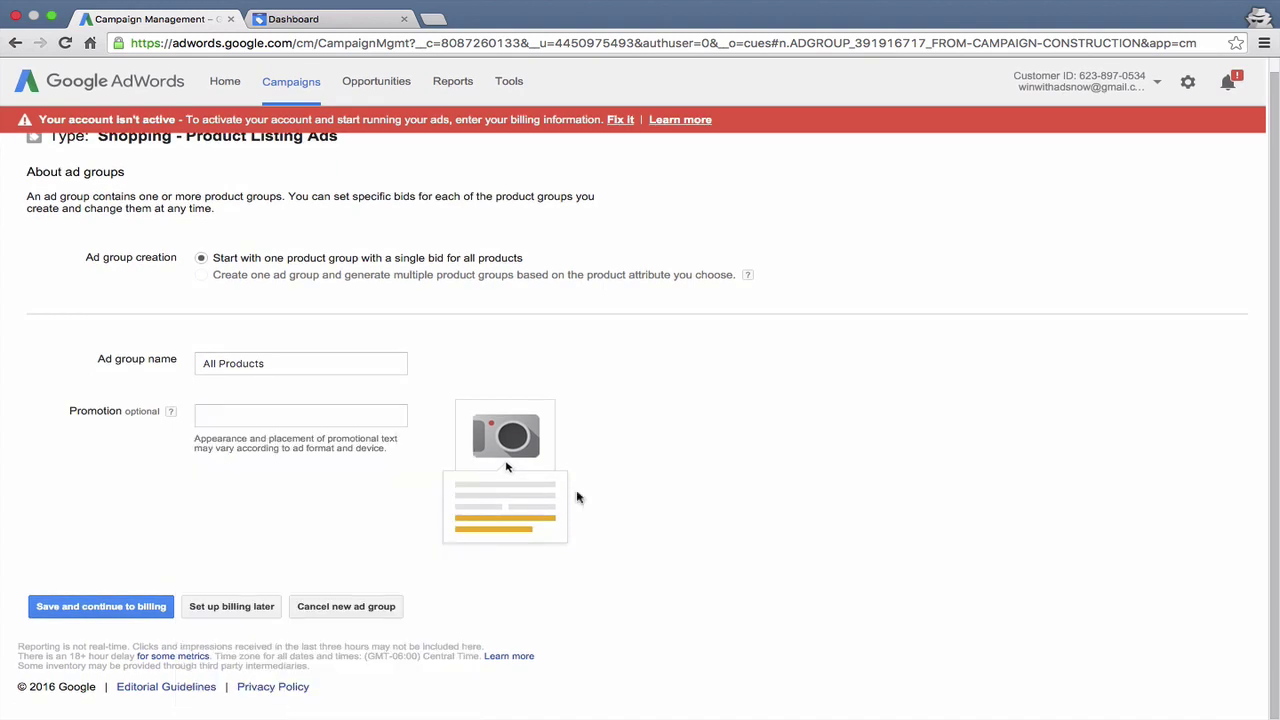
pyautogui.press('super+t')
pyautogui.write('buy u')
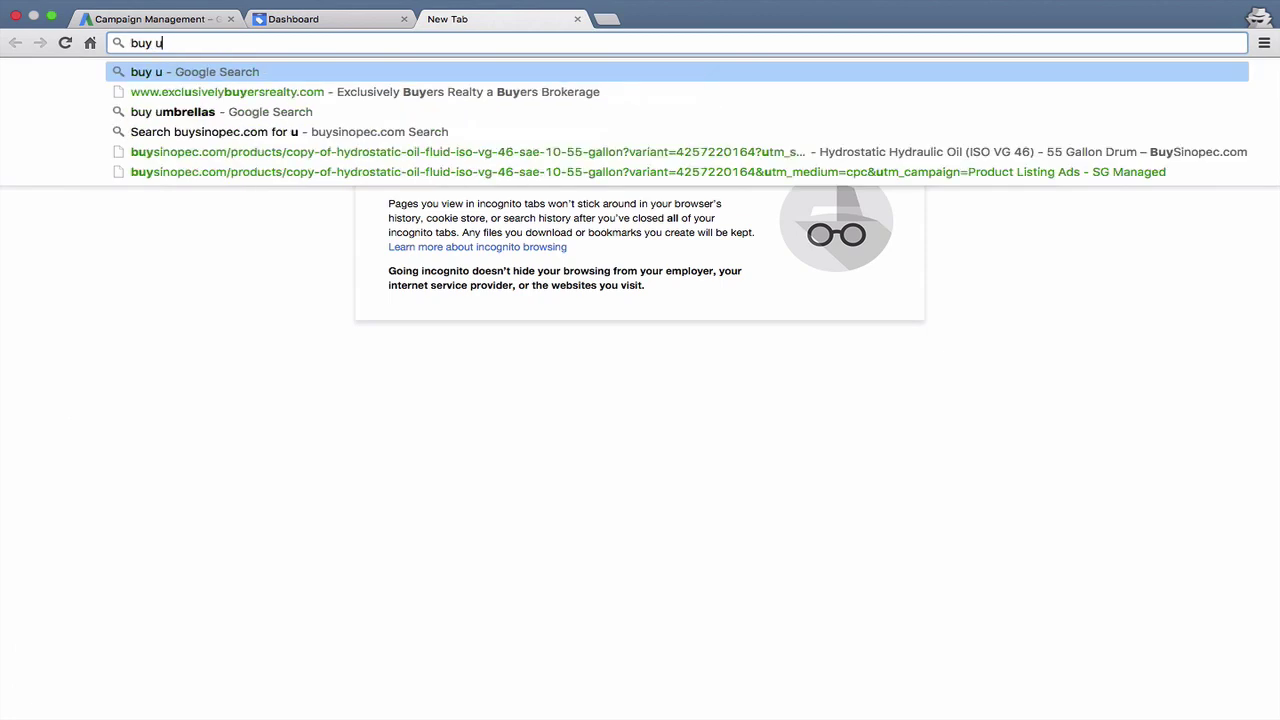
pyautogui.write('mbrellas')
pyautogui.press('Return')
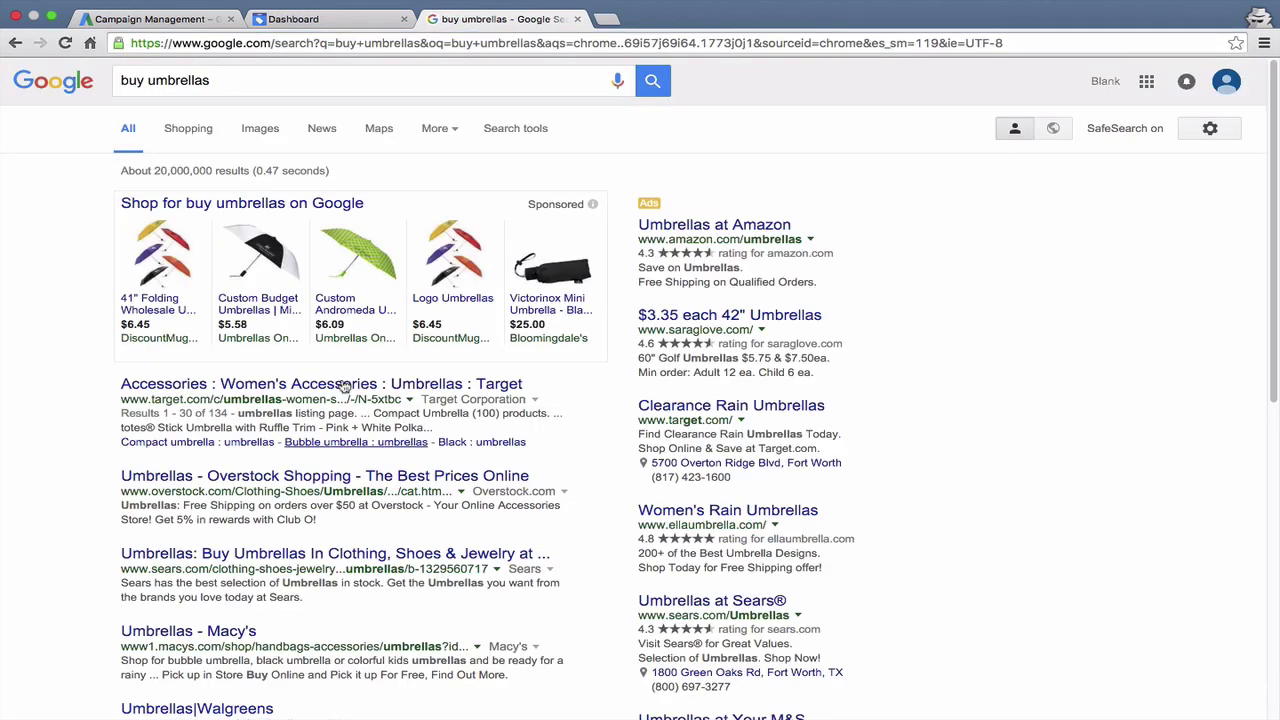
pyautogui.moveTo(241, 318)
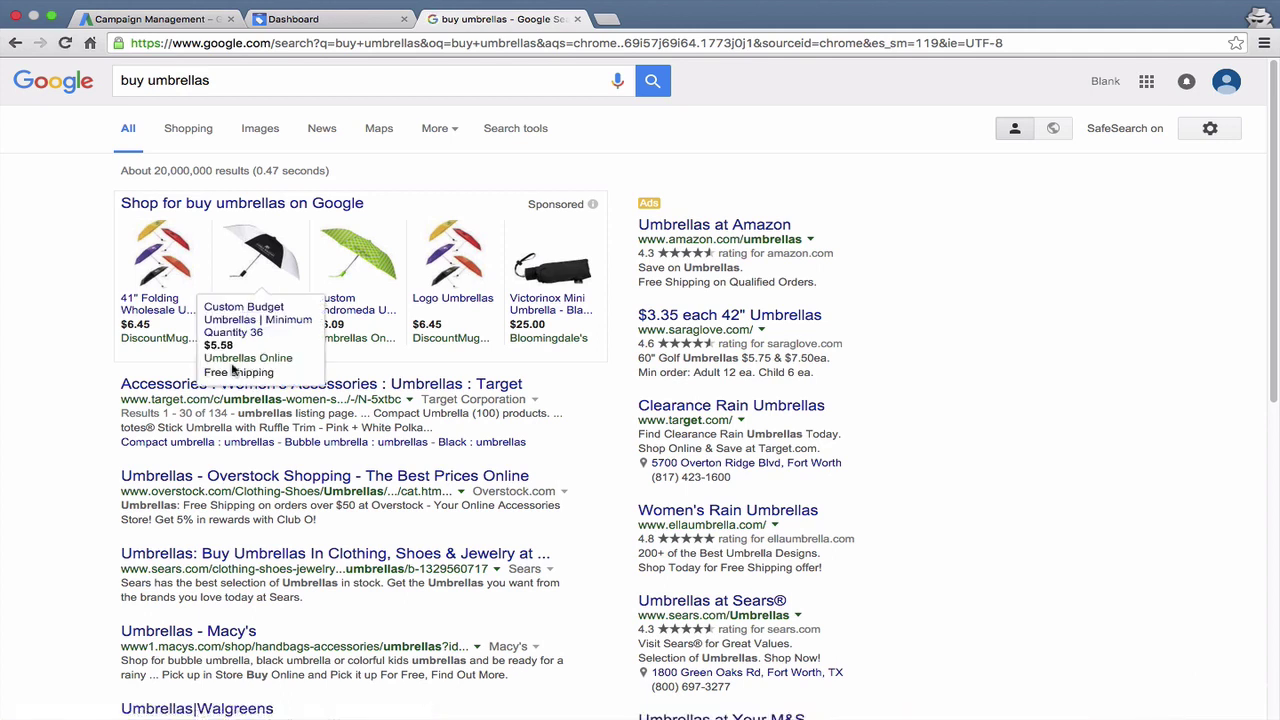
pyautogui.moveTo(146, 303)
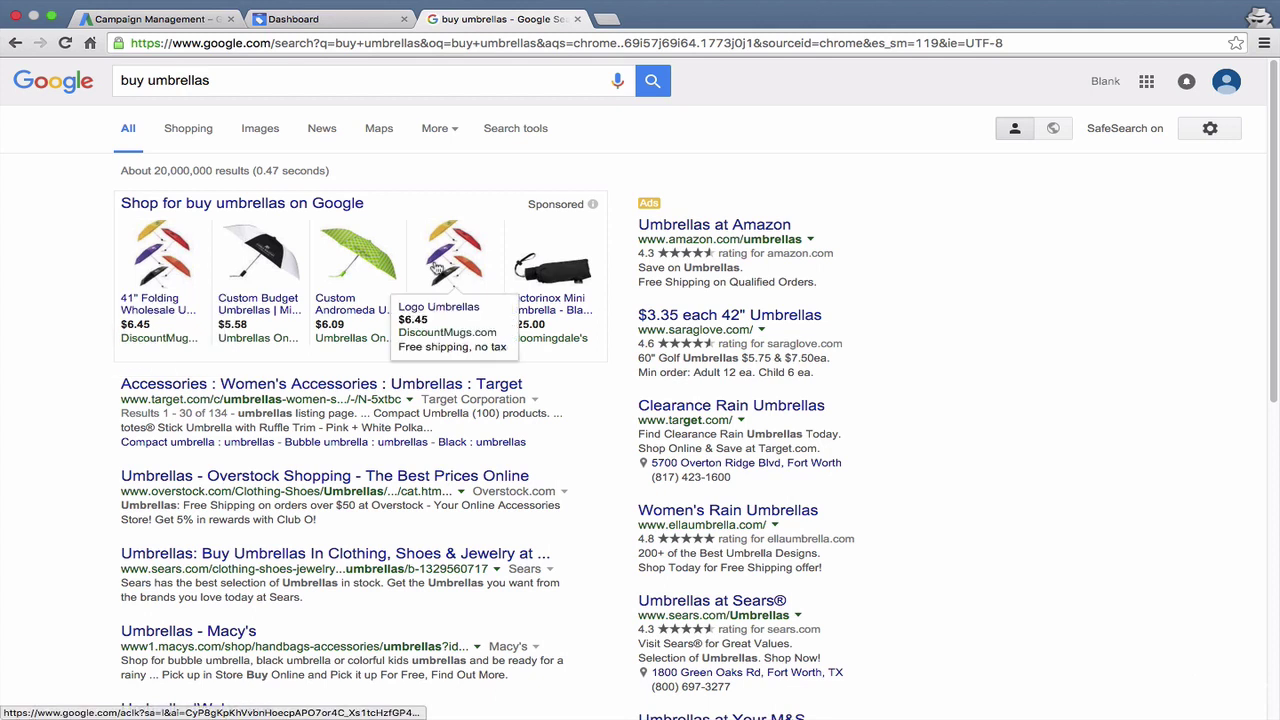
pyautogui.moveTo(540, 268)
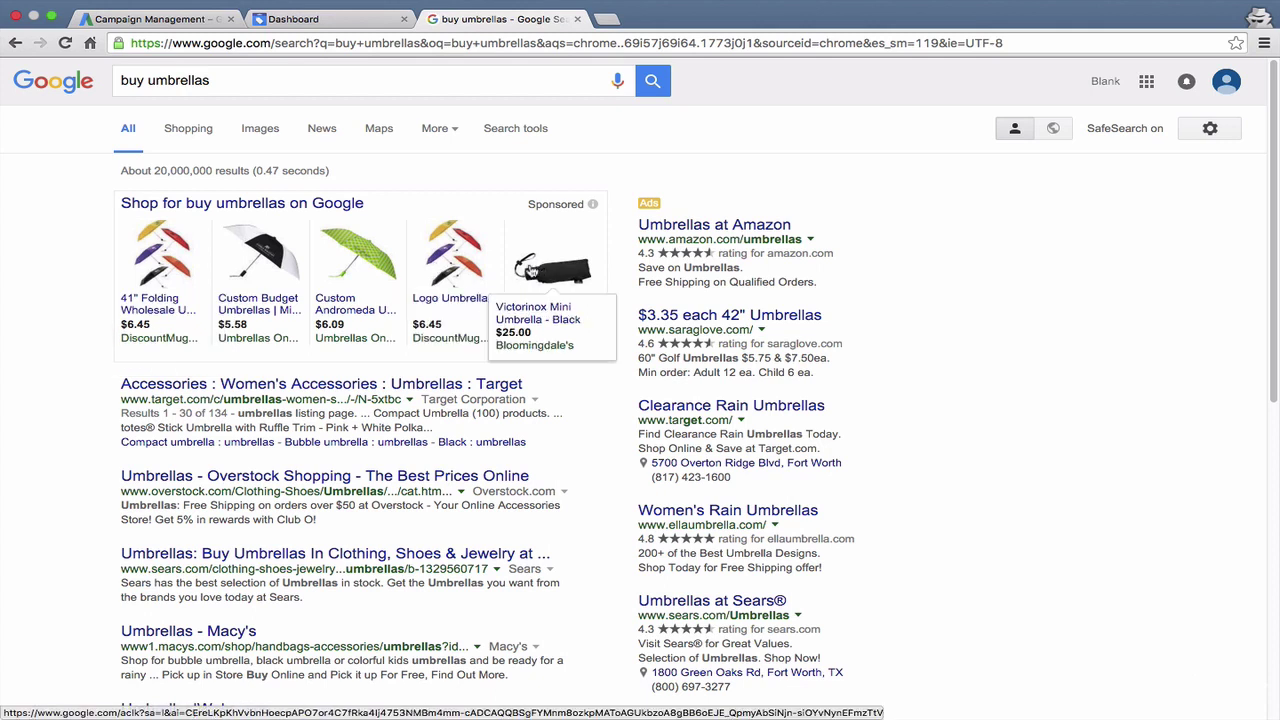
# Return to the AdWords ad group setup, enter the promotion text "Free Shipping" and save with billing set up later.
pyautogui.click(190, 24)
pyautogui.click(304, 416)
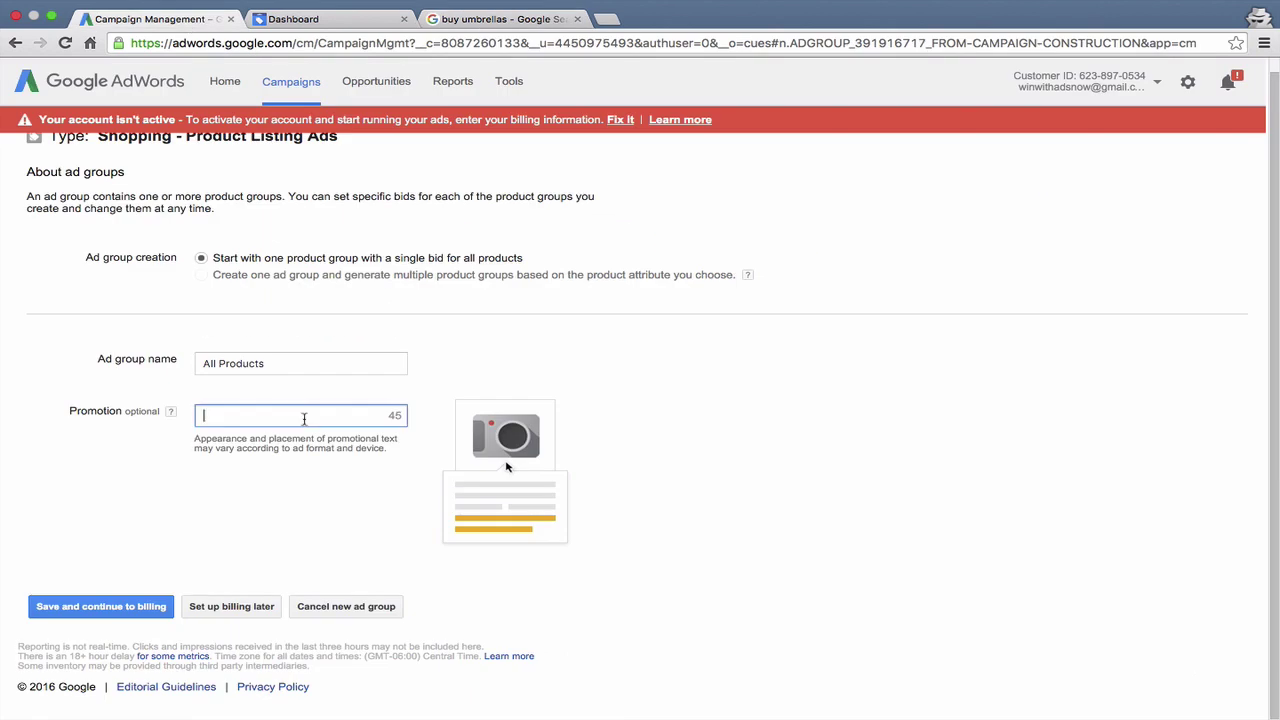
pyautogui.write('Free Shippig')
pyautogui.press('BackSpace')
pyautogui.write('ng')
pyautogui.click(245, 608)
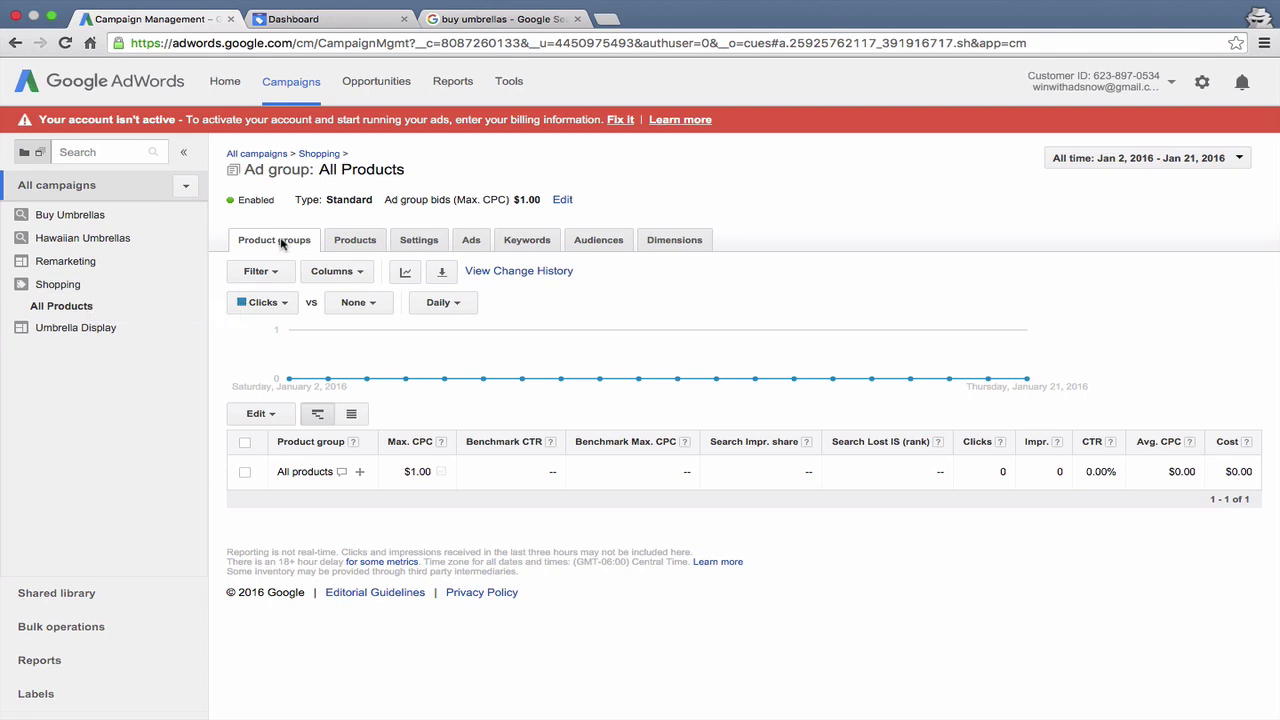
# Inspect the Shopping campaign's ad groups and the products contained in the All Products ad group's product group.
pyautogui.click(68, 286)
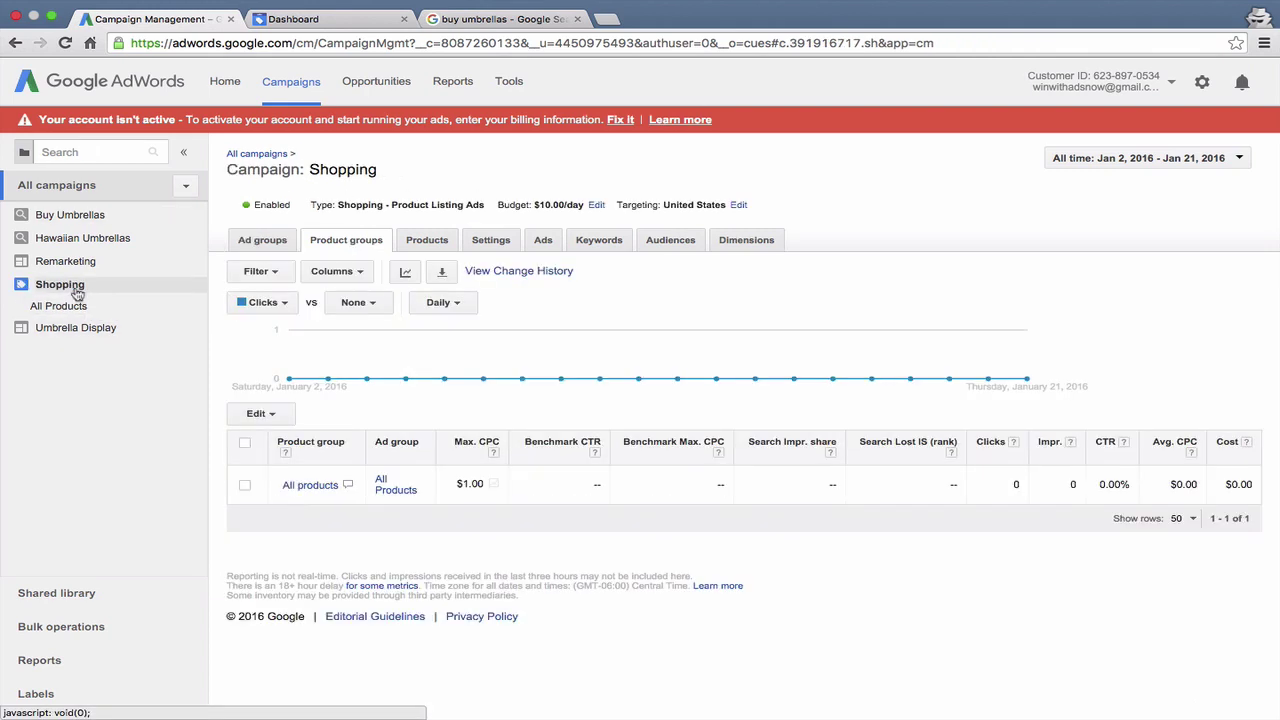
pyautogui.click(270, 243)
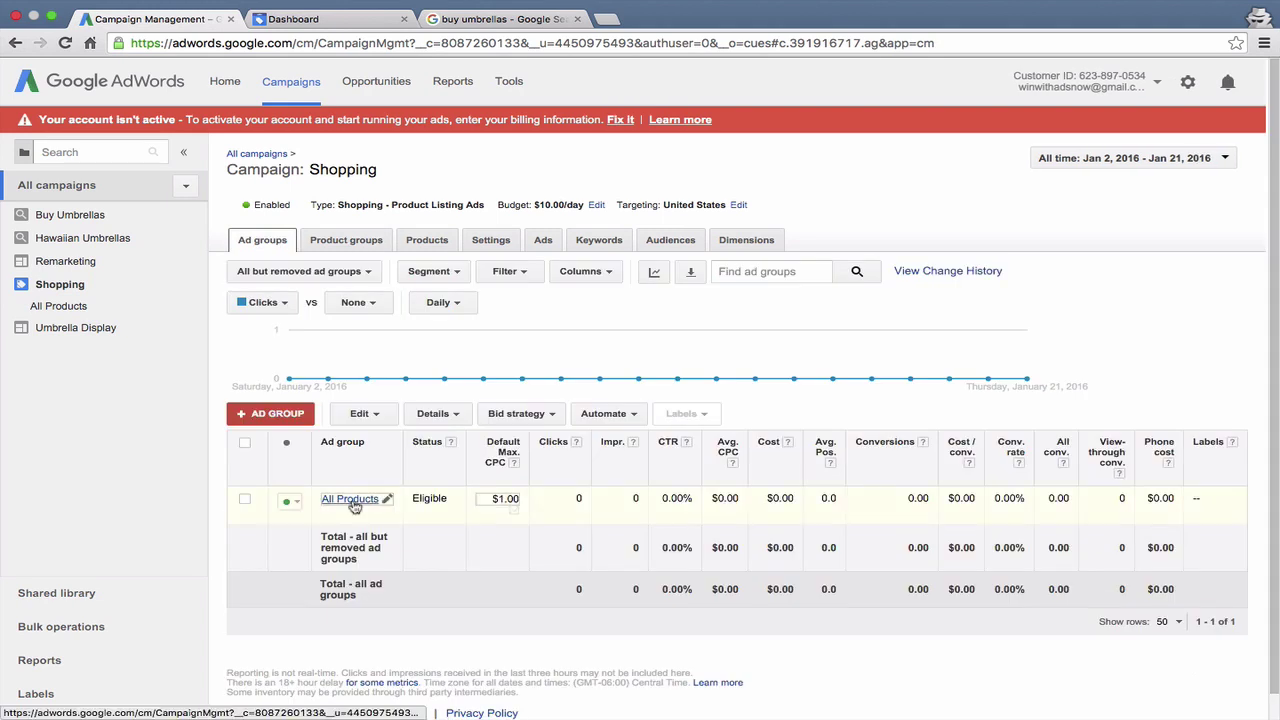
pyautogui.click(352, 500)
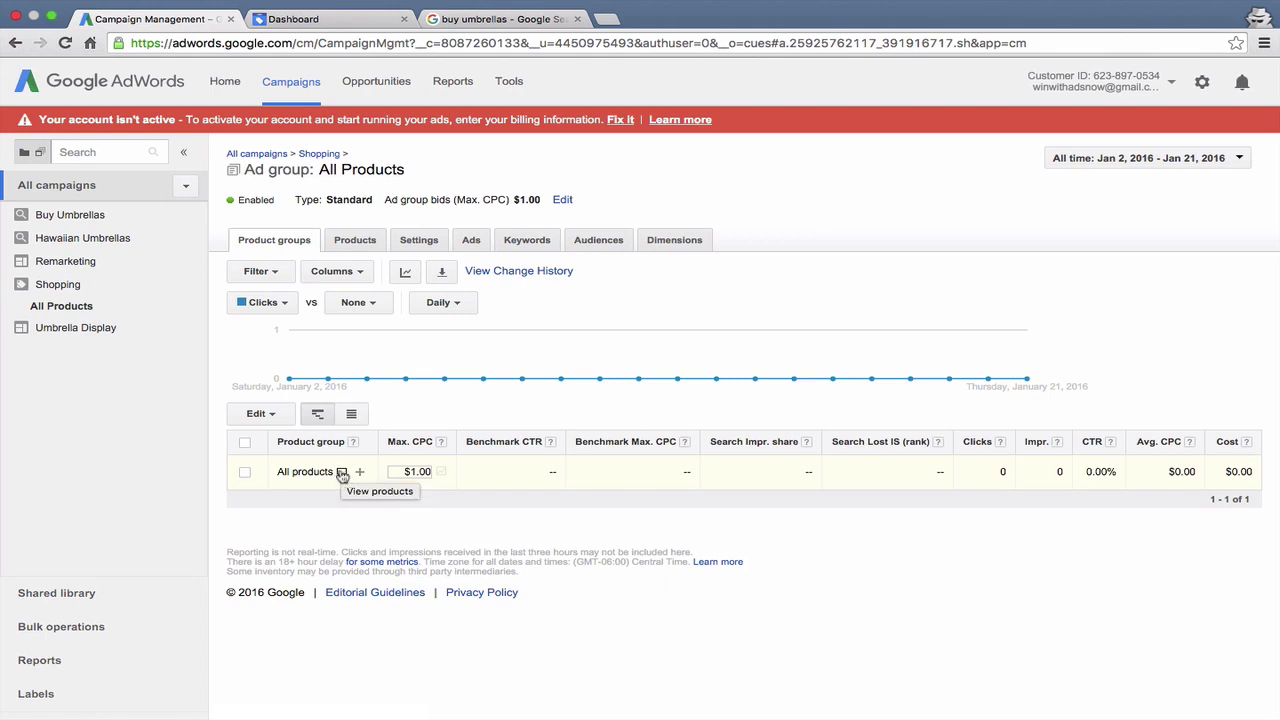
pyautogui.click(343, 475)
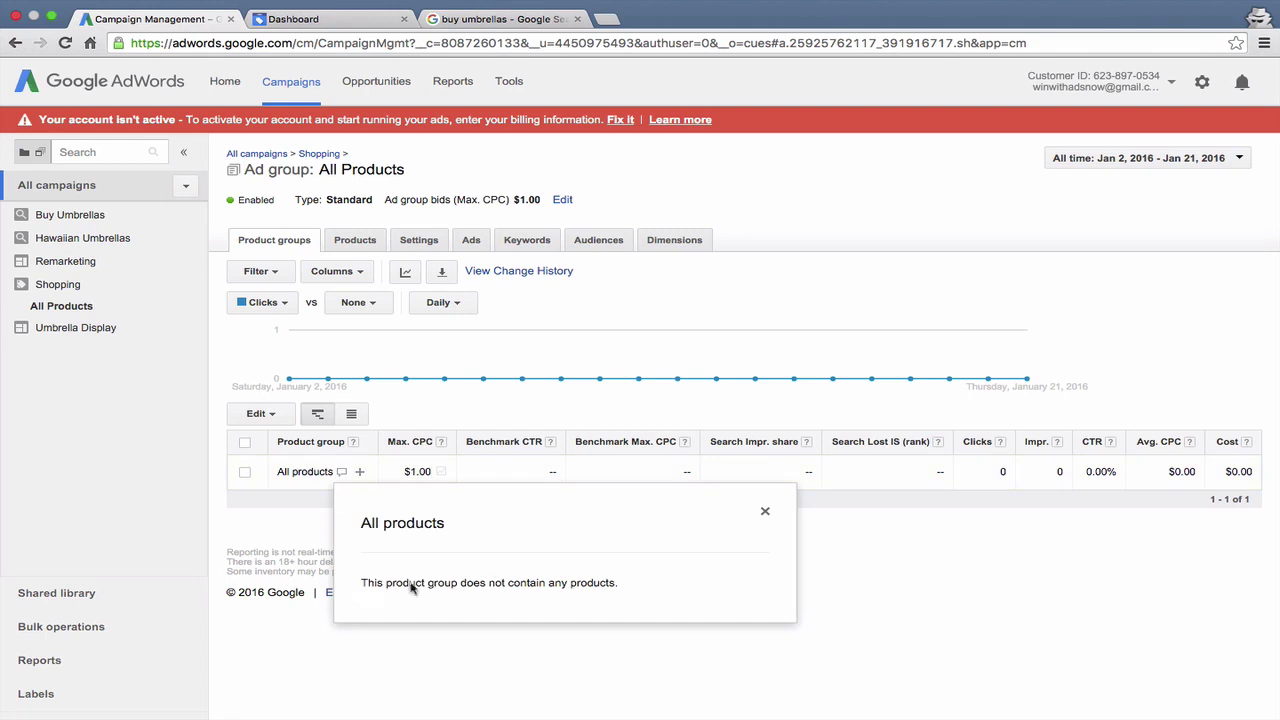
pyautogui.click(313, 541)
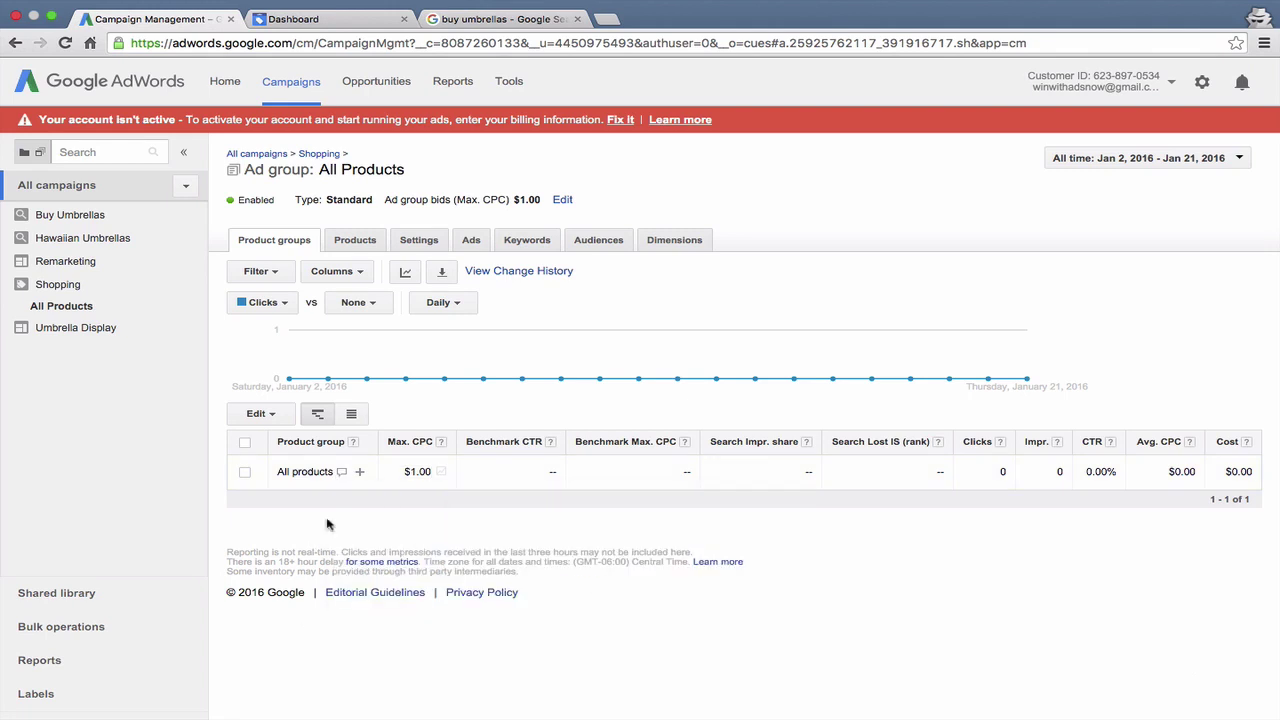
# Subdivide the All products group by Category, adding Sporting Goods from the categories without products, and save the subdivision.
pyautogui.click(360, 474)
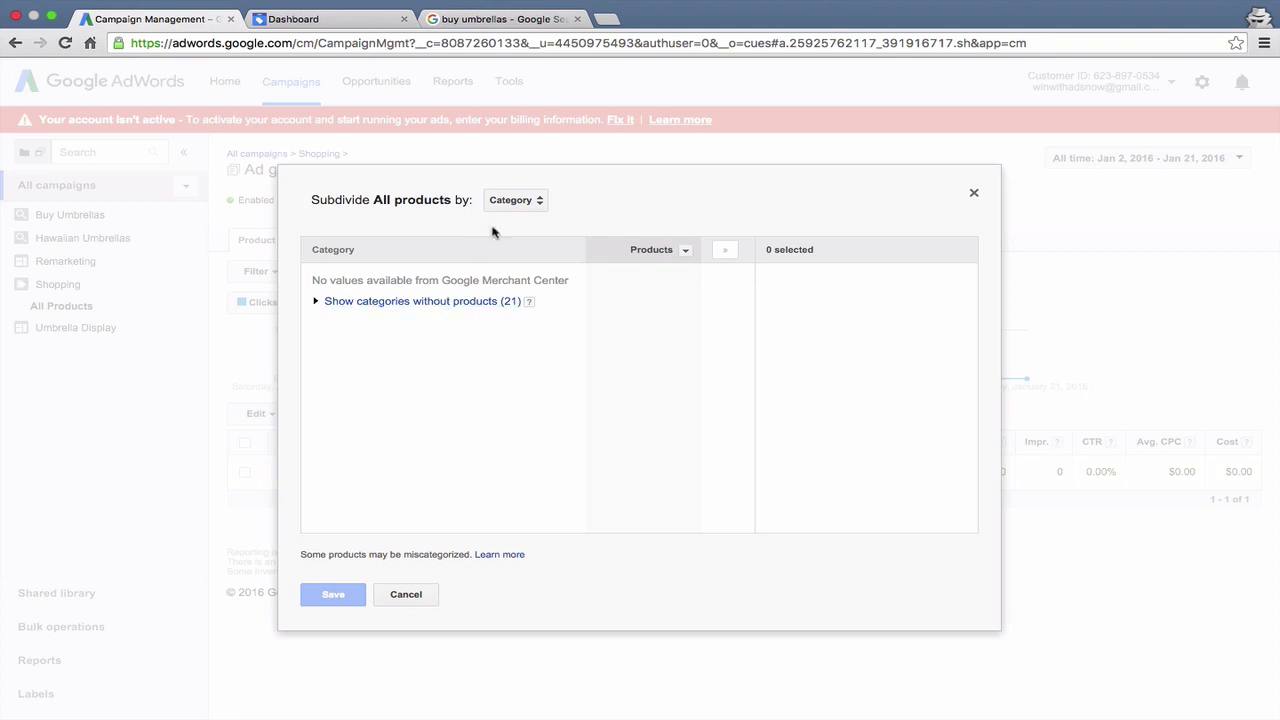
pyautogui.click(511, 201)
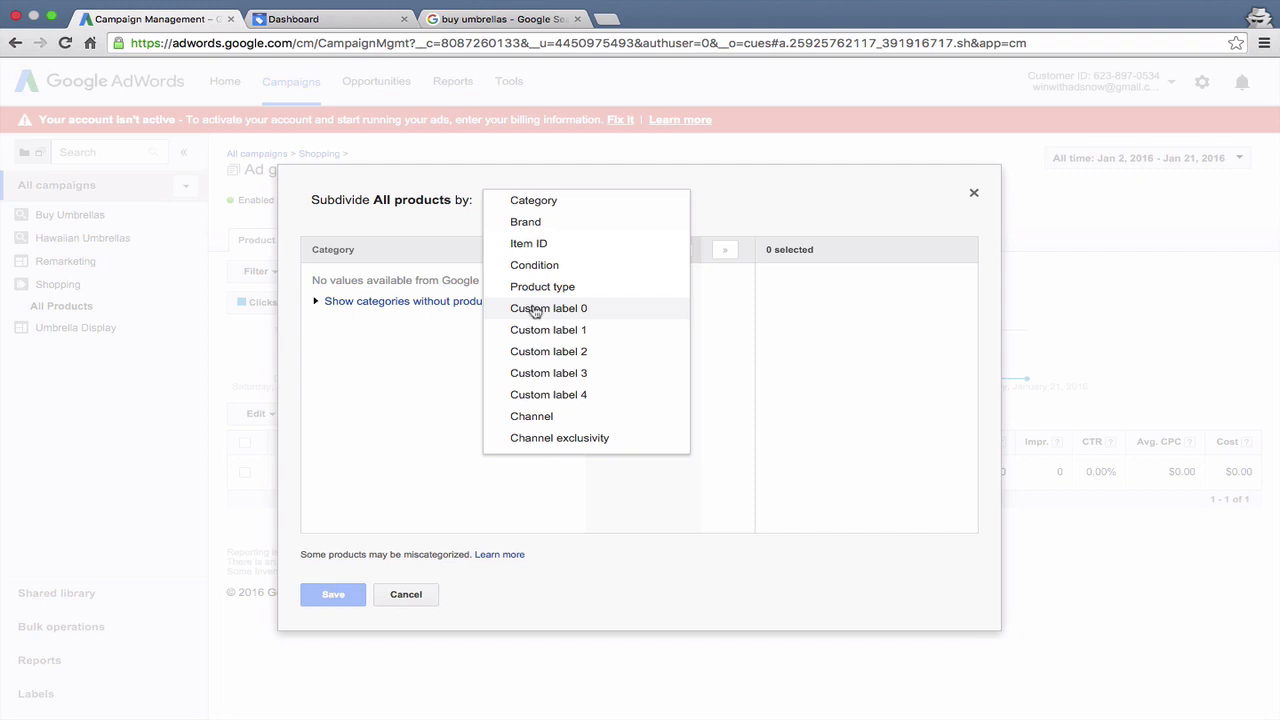
pyautogui.click(414, 308)
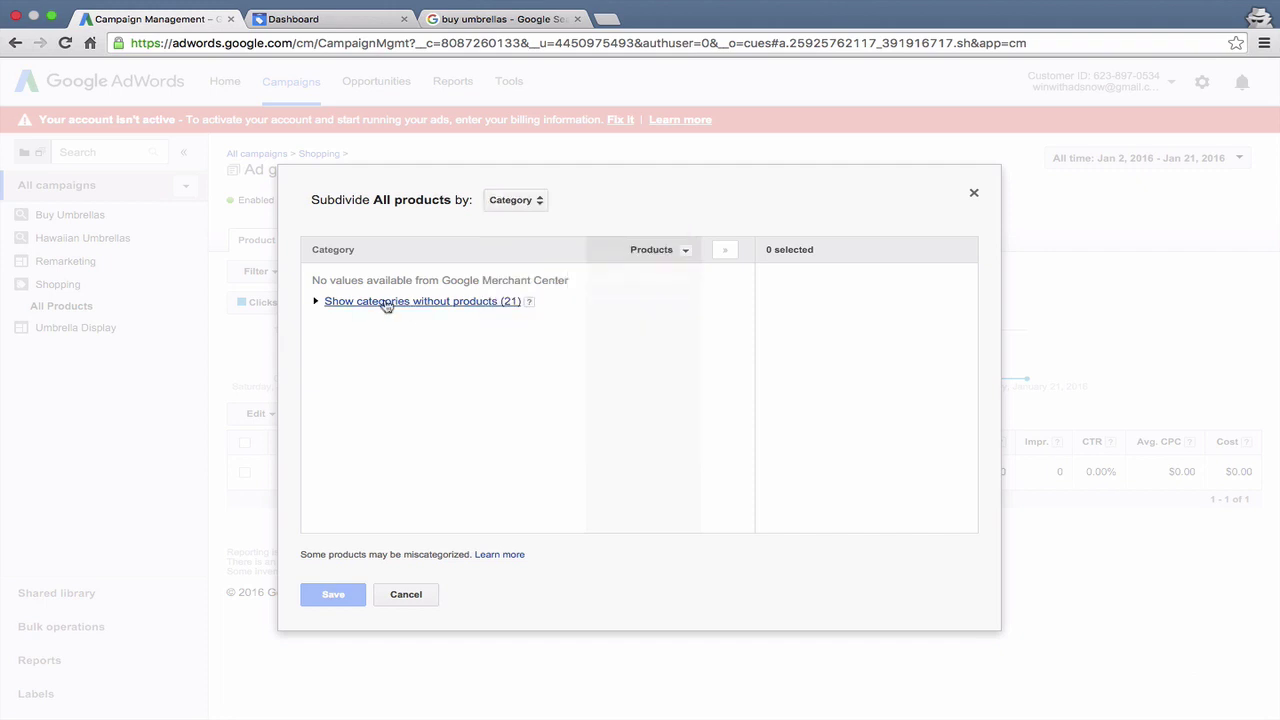
pyautogui.click(385, 305)
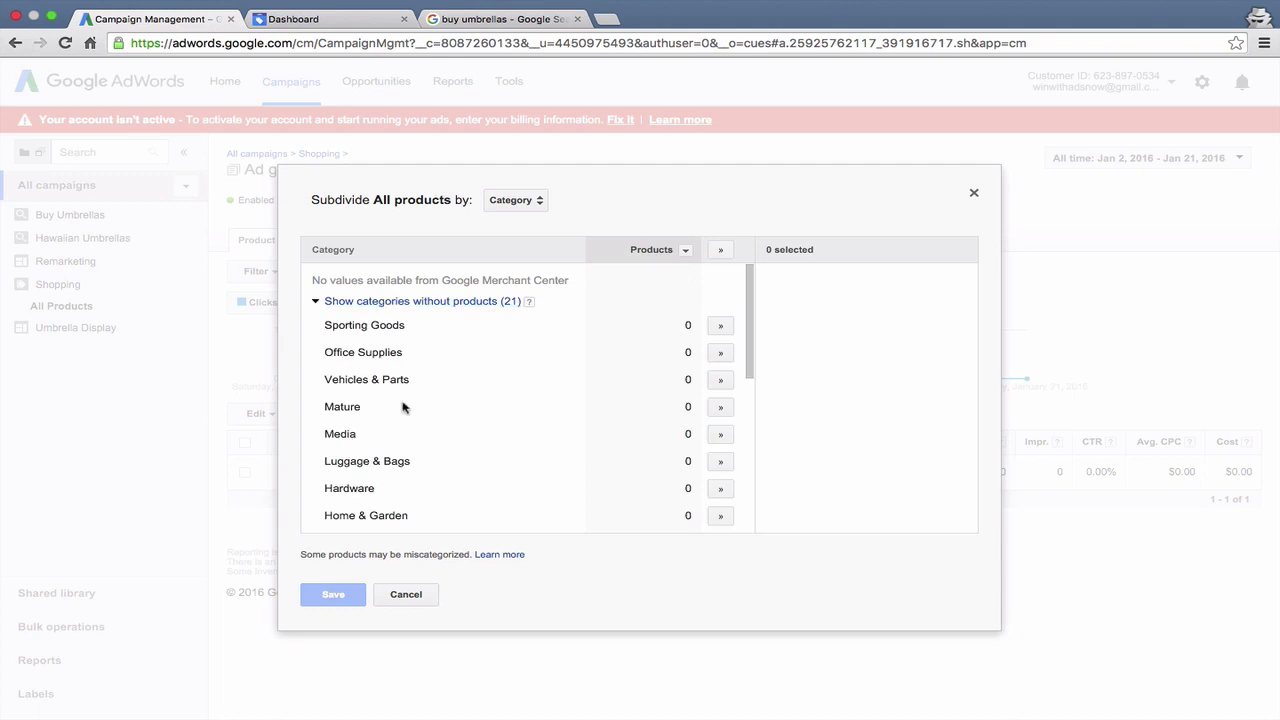
pyautogui.scroll(-5, 403, 405)
pyautogui.scroll(-5, 403, 405)
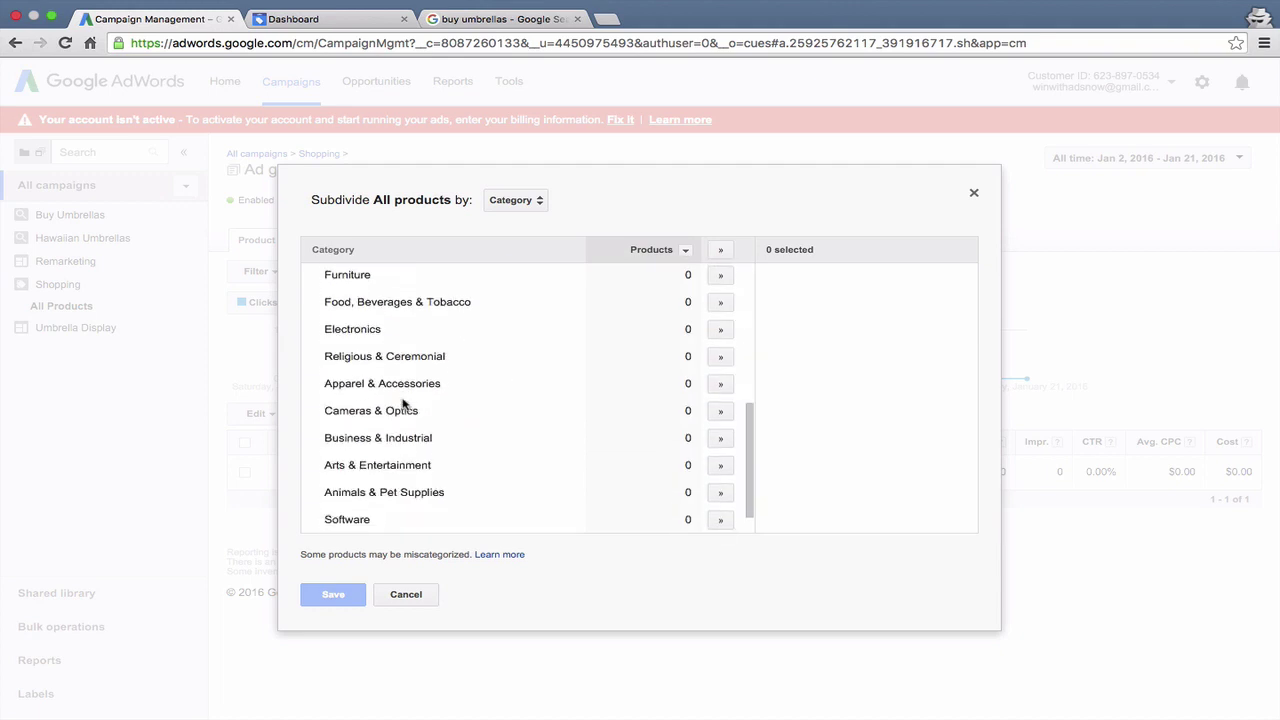
pyautogui.scroll(10, 611, 388)
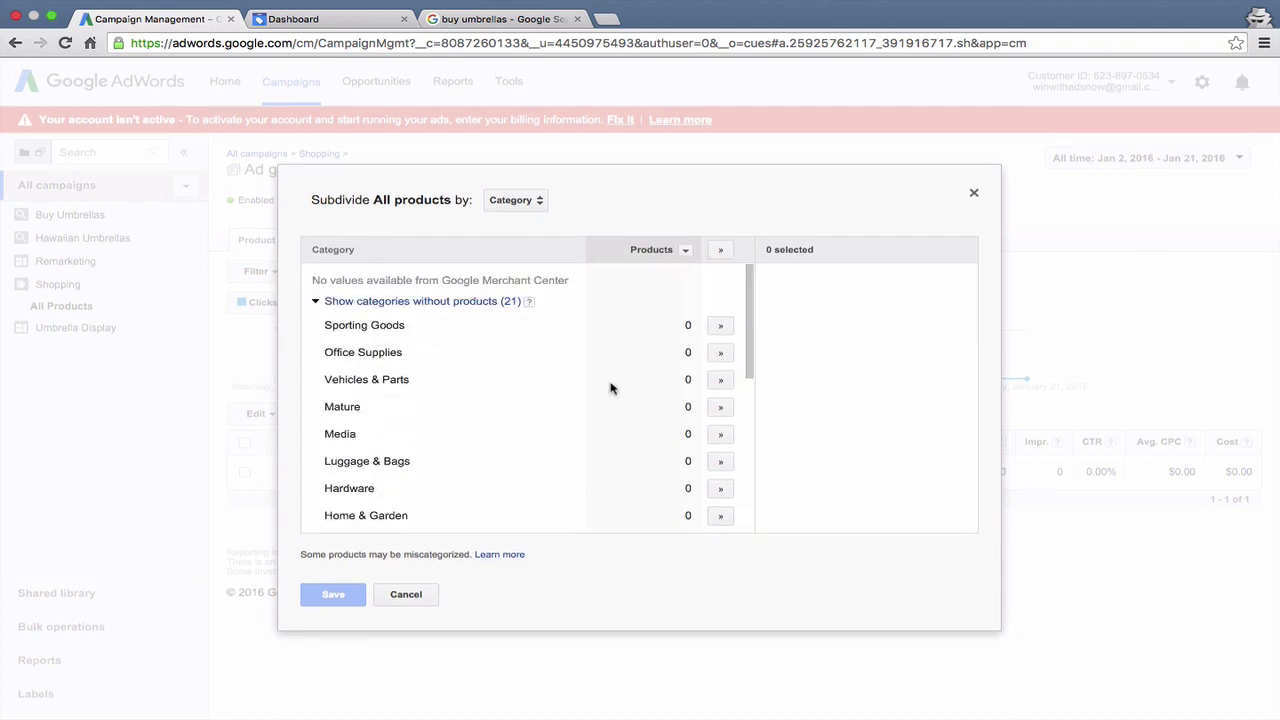
pyautogui.click(720, 325)
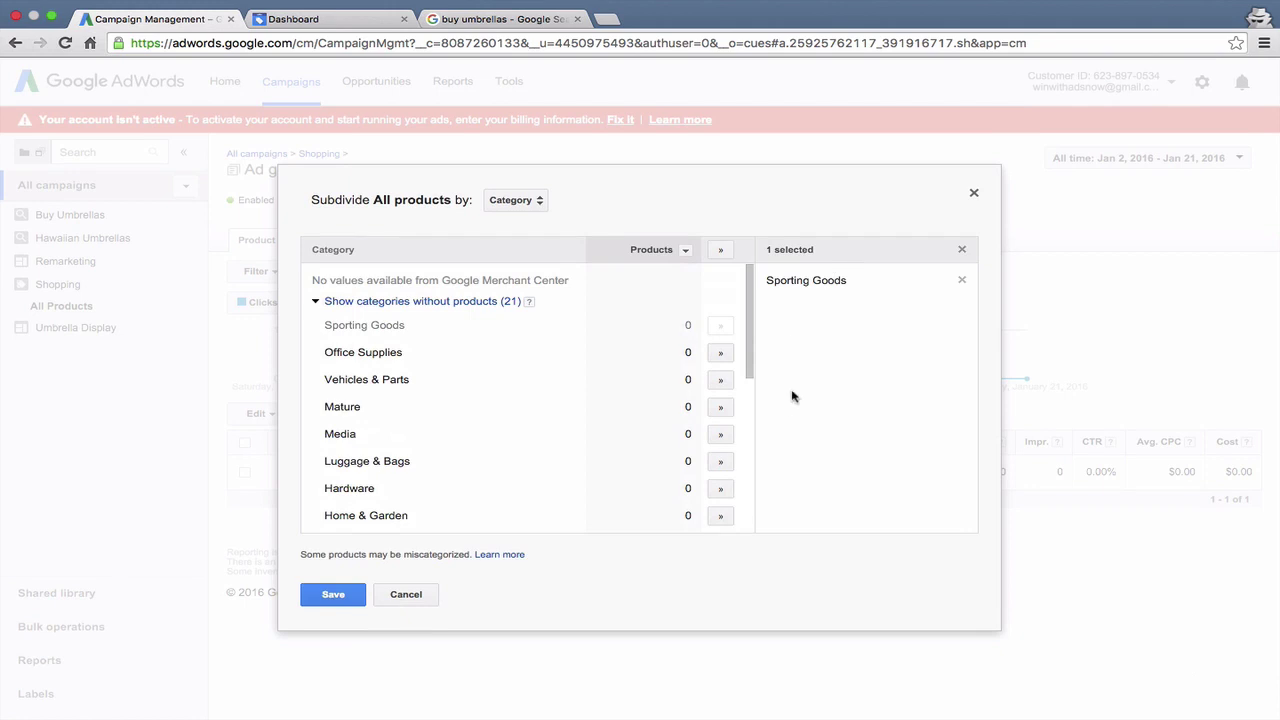
pyautogui.click(345, 595)
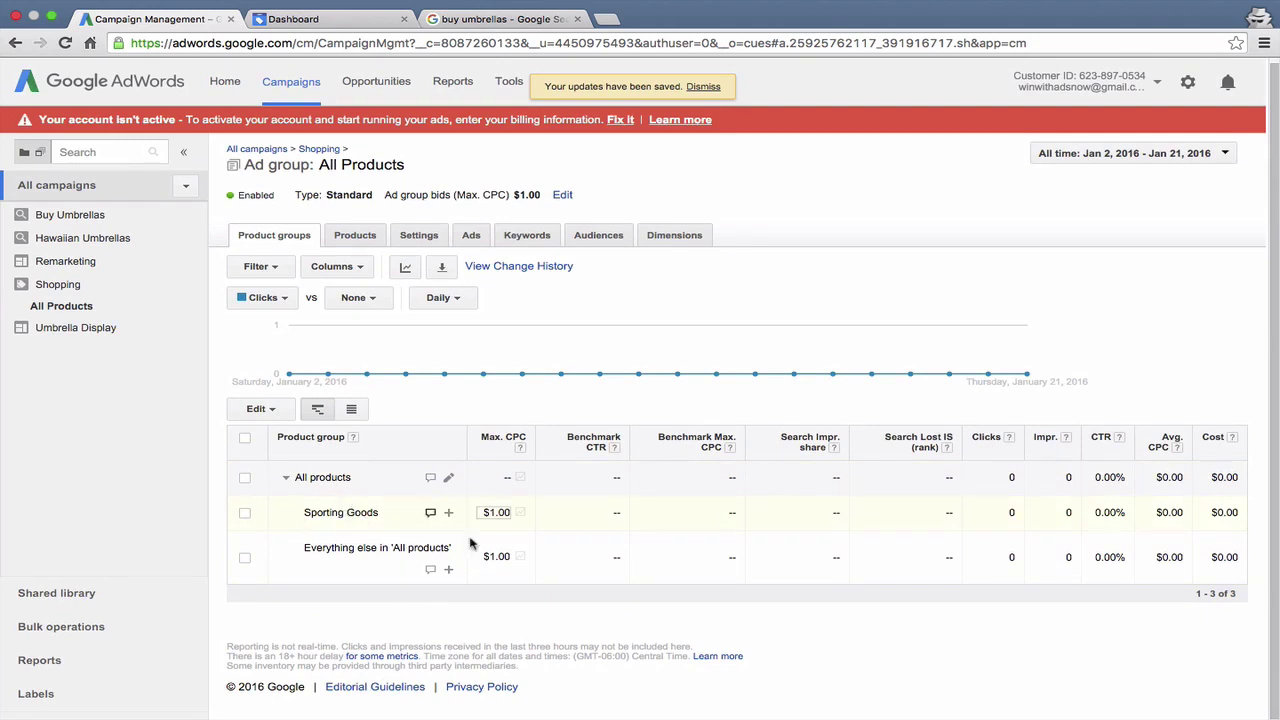
# Set the Sporting Goods product group's maximum CPC bid to $0.50.
pyautogui.click(494, 512)
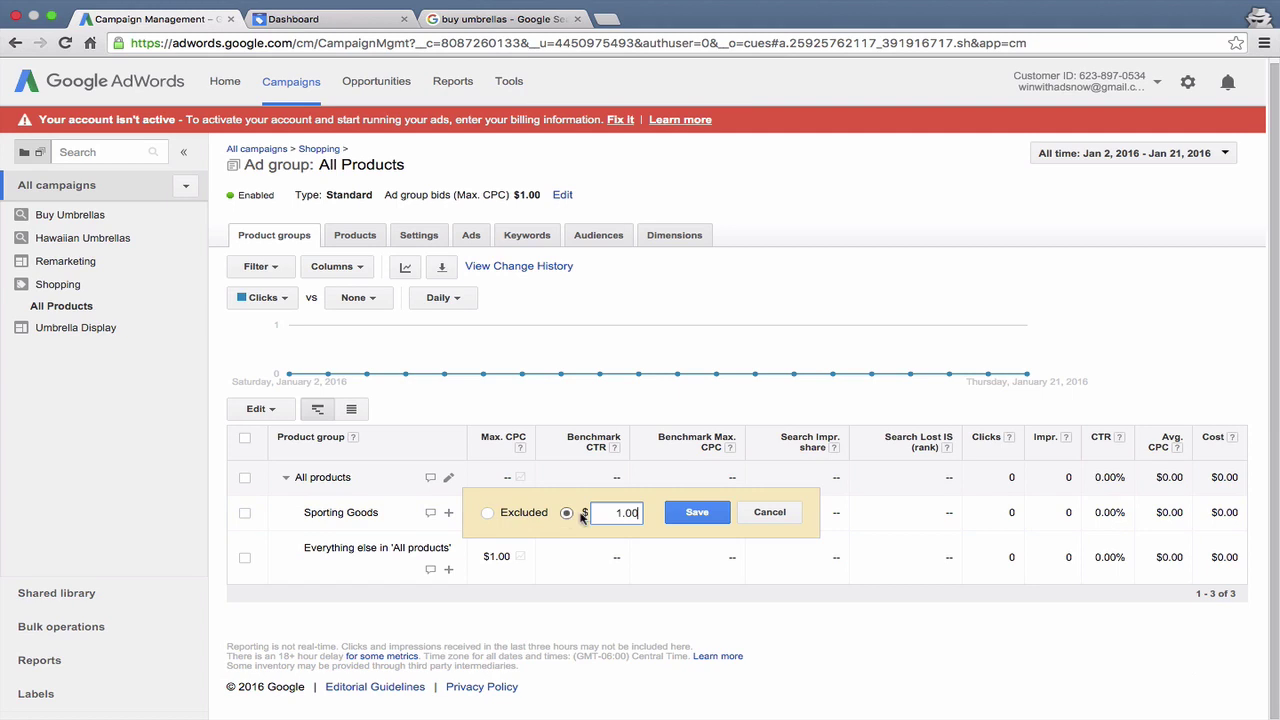
pyautogui.moveTo(598, 512); pyautogui.dragTo(656, 510)
pyautogui.write('0.50')
pyautogui.press('Return')
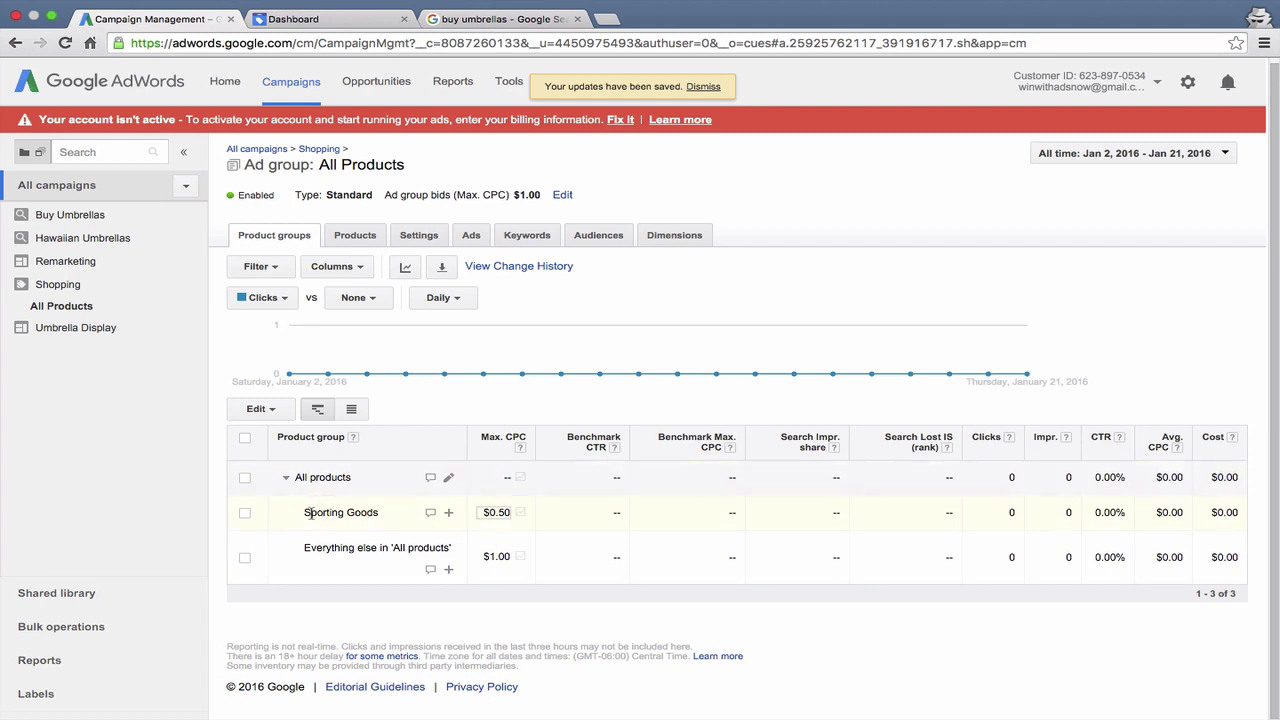
# Set the "Everything else in 'All products'" product group to Excluded and save the change.
pyautogui.moveTo(303, 512); pyautogui.dragTo(381, 519)
pyautogui.moveTo(300, 547); pyautogui.dragTo(446, 560)
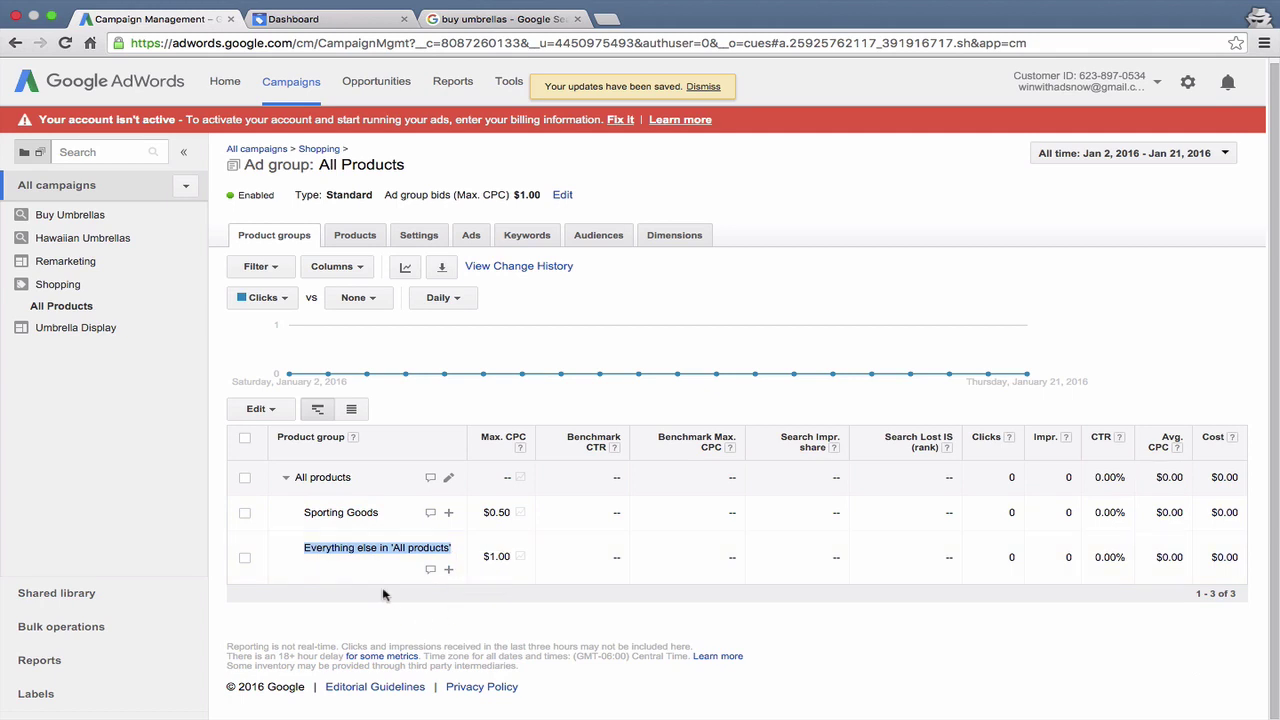
pyautogui.click(495, 558)
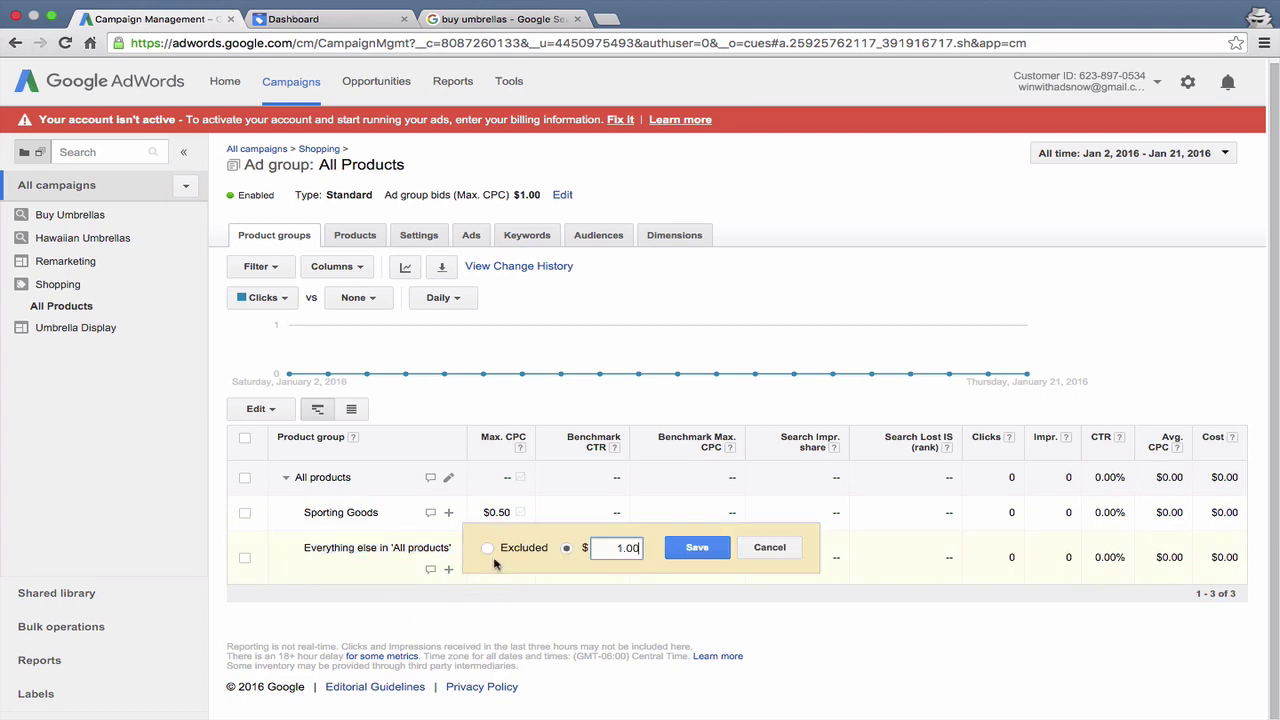
pyautogui.click(488, 549)
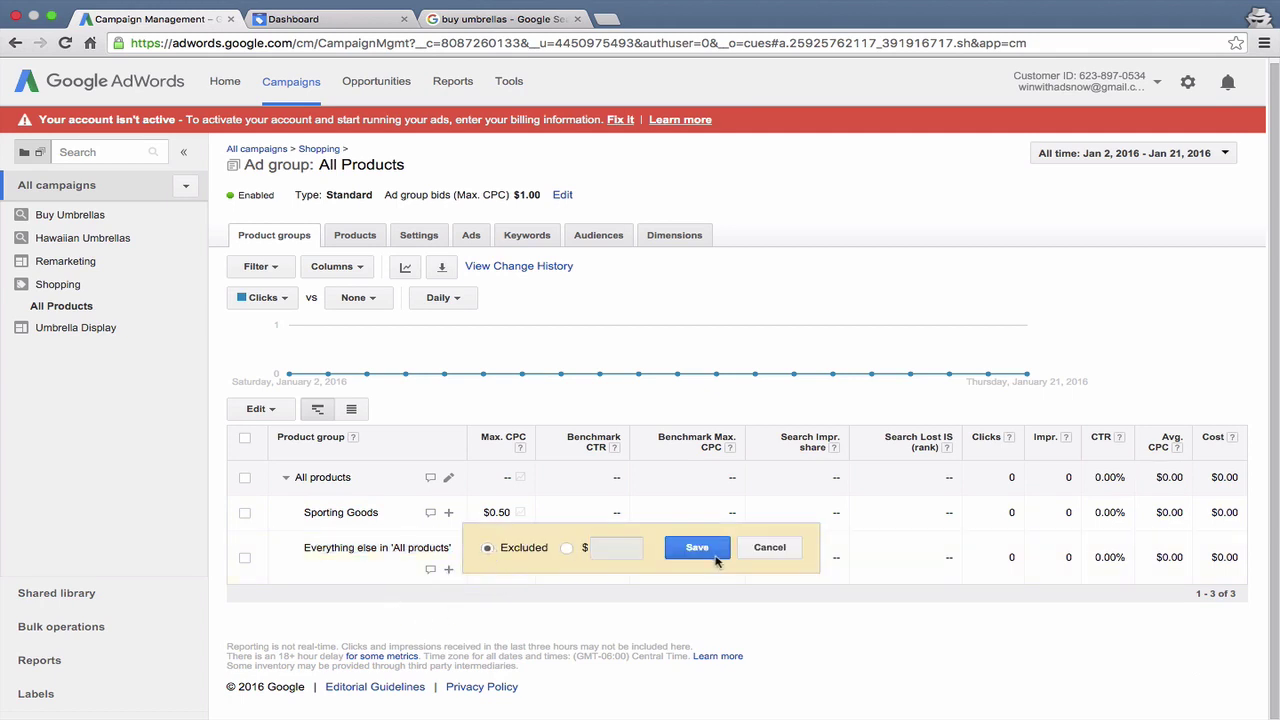
pyautogui.click(699, 551)
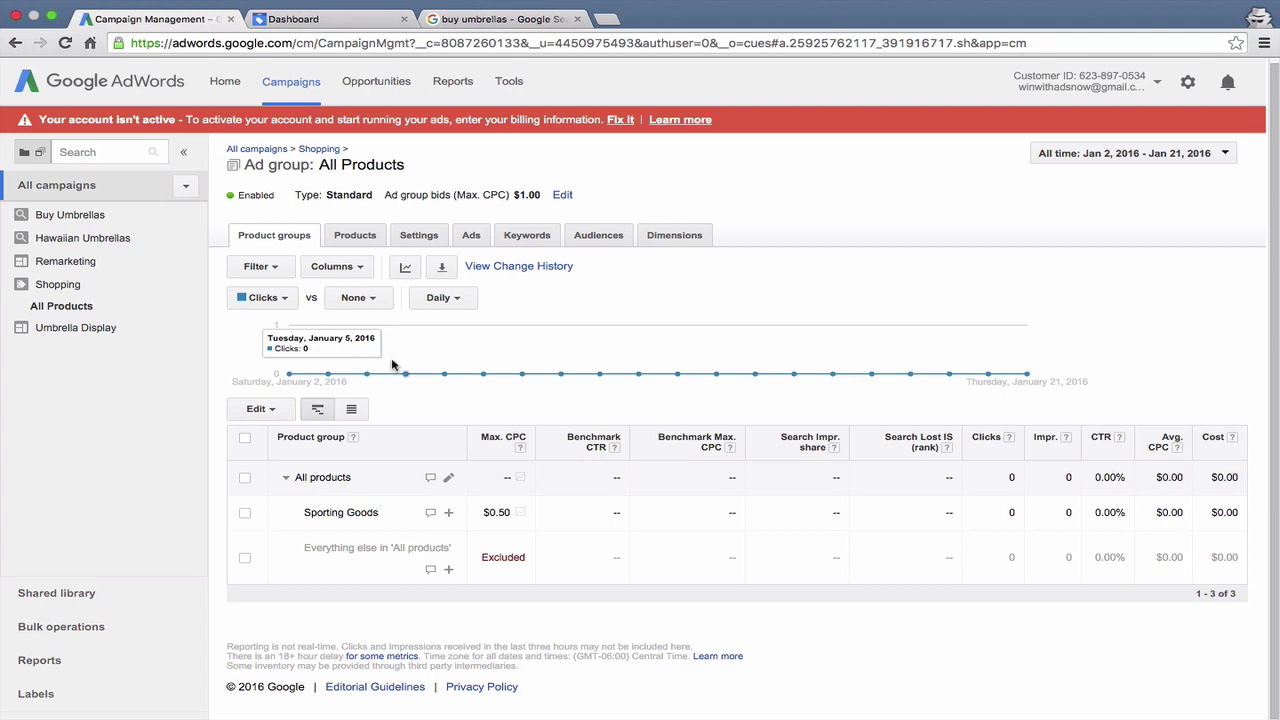
# Review the ad group's products and the Shopping campaign's settings, including devices, ad schedule and locations, plus its product listing ad.
pyautogui.click(366, 243)
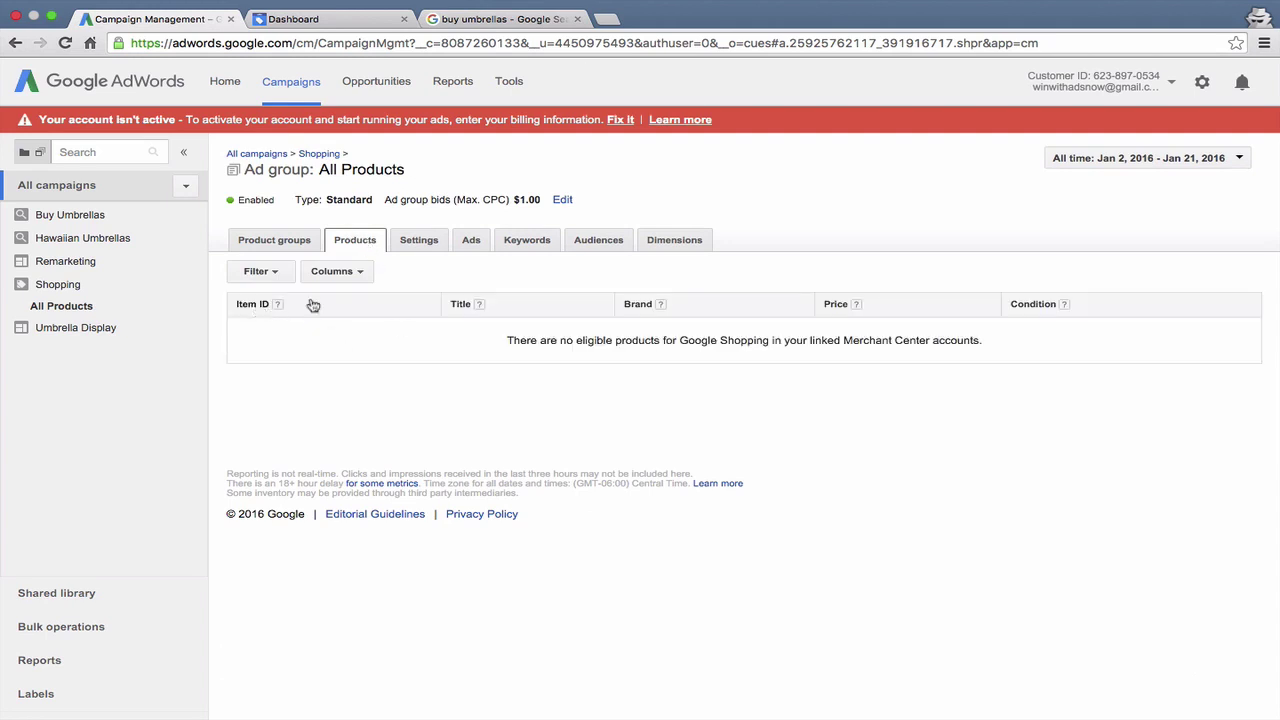
pyautogui.click(424, 248)
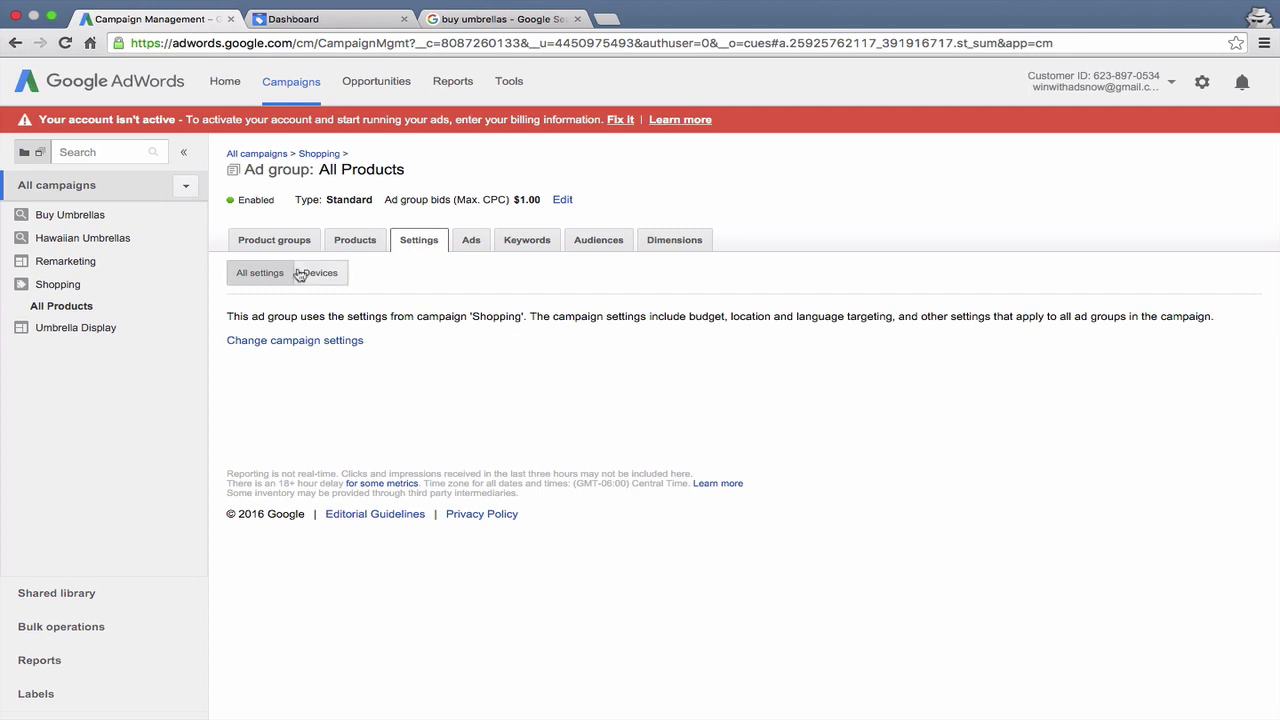
pyautogui.click(309, 341)
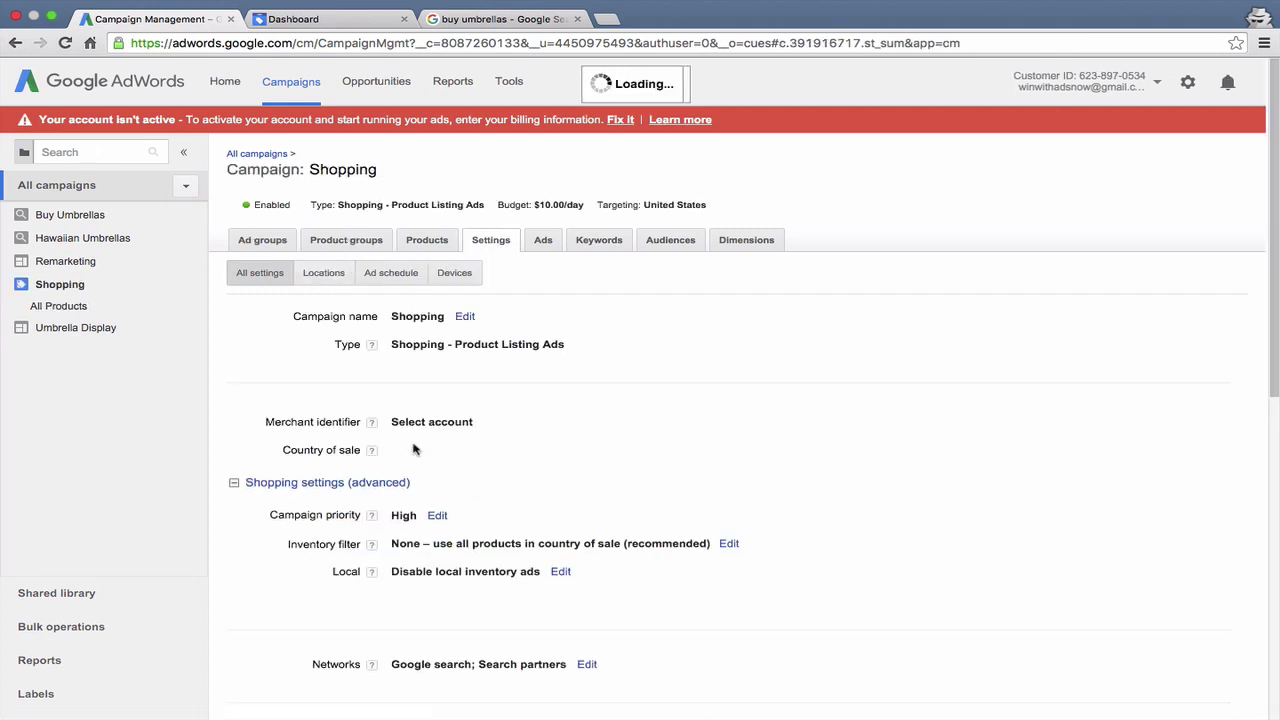
pyautogui.click(457, 267)
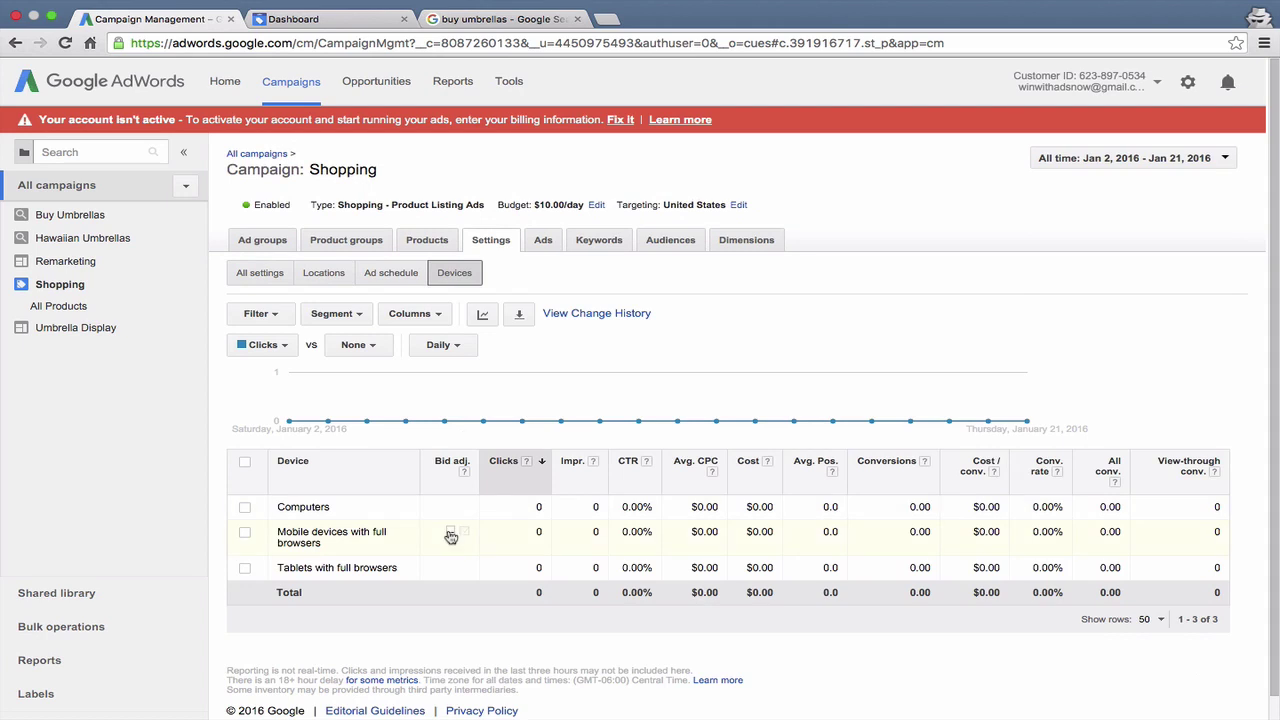
pyautogui.click(390, 274)
pyautogui.click(328, 274)
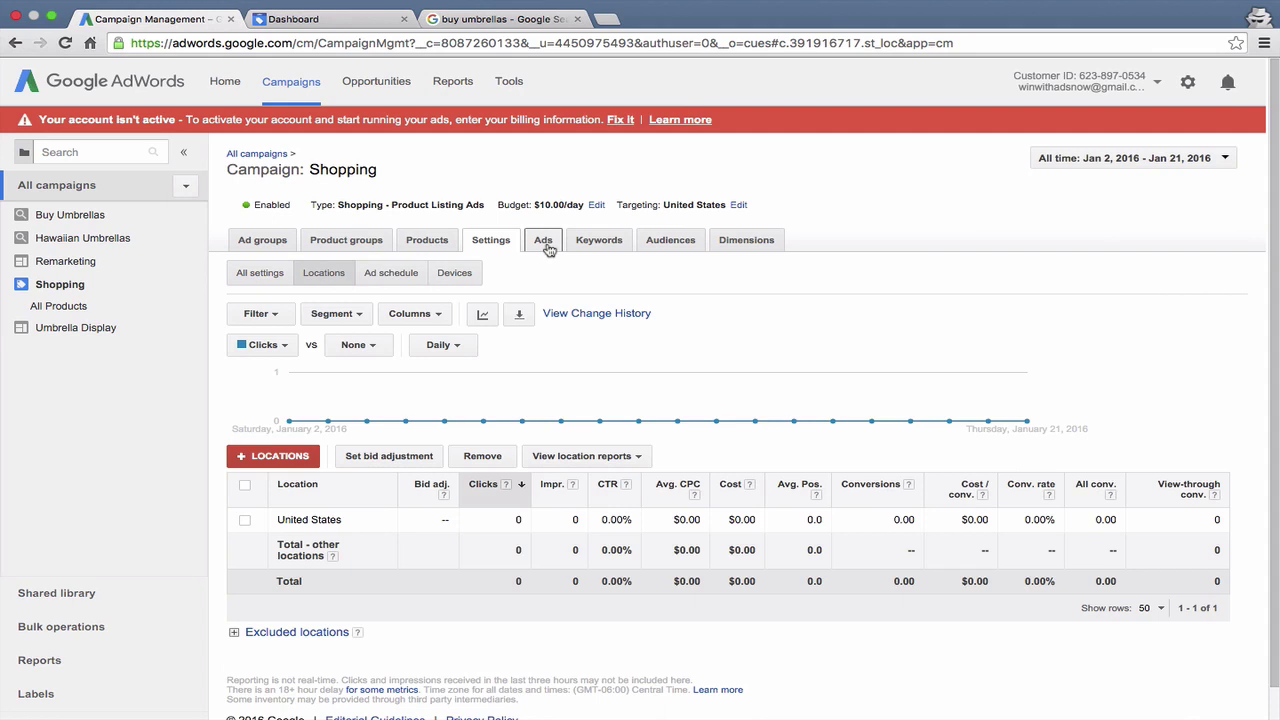
pyautogui.click(545, 244)
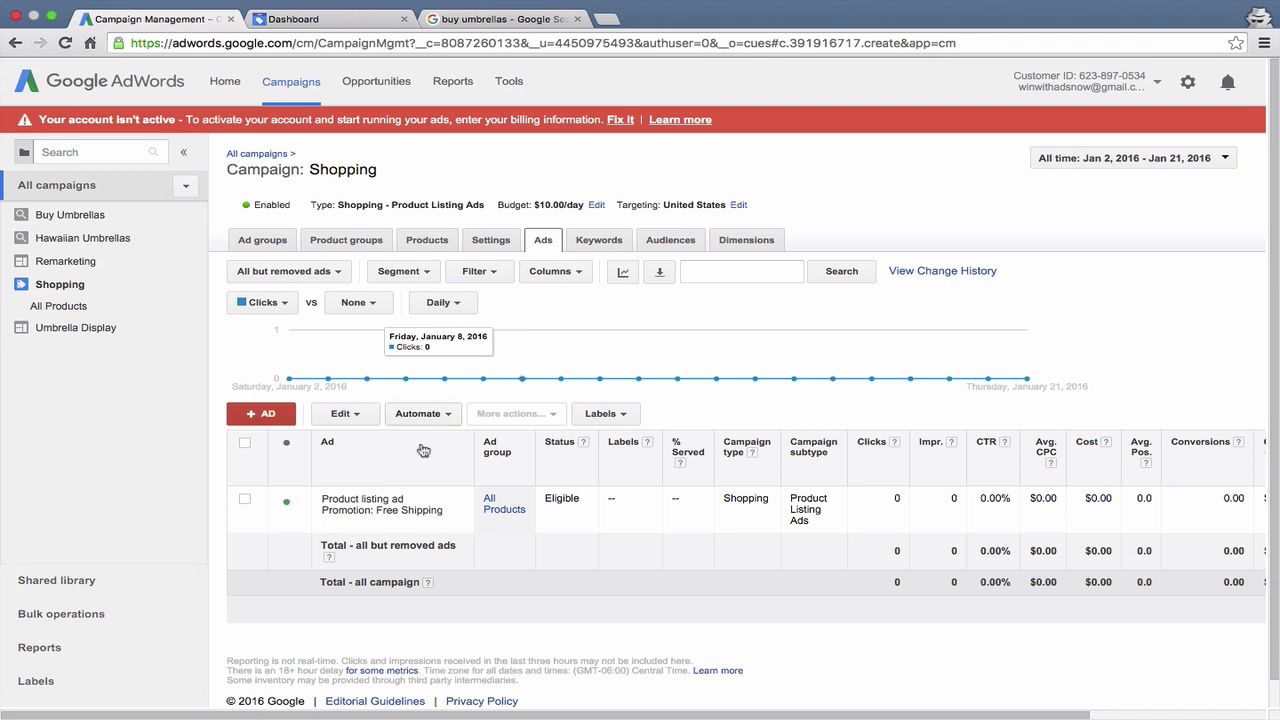
pyautogui.moveTo(399, 513)
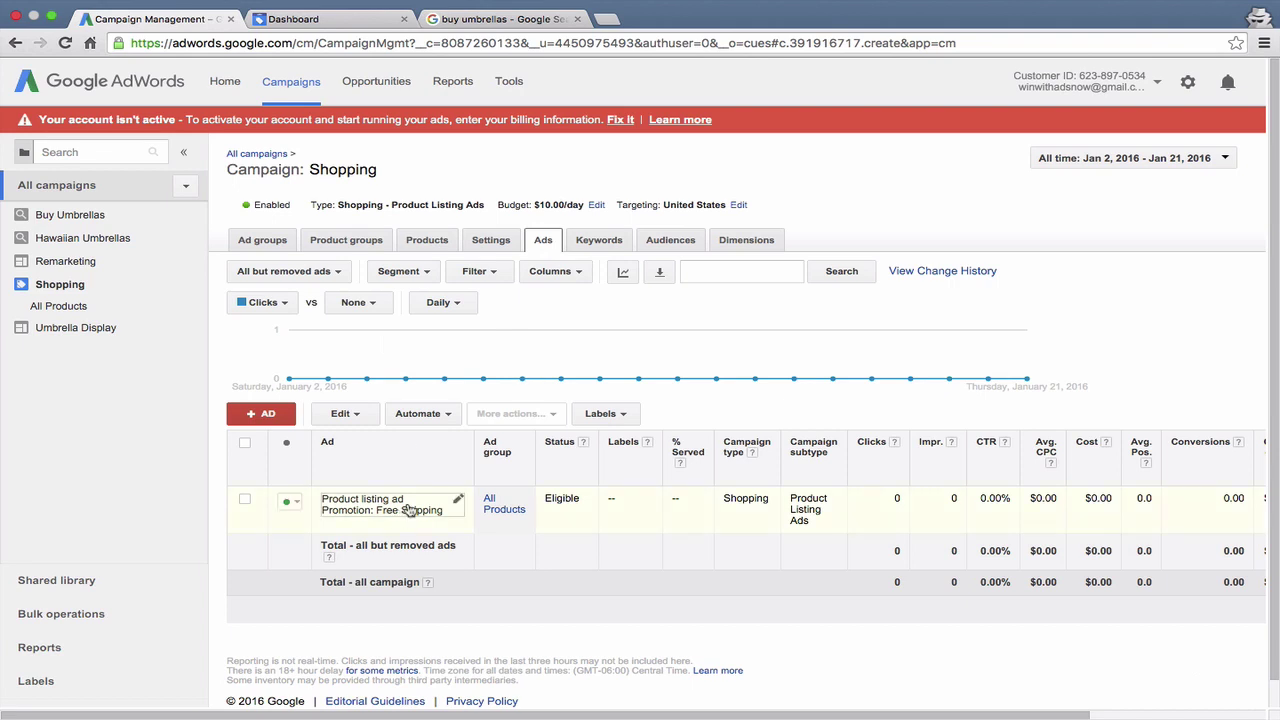
pyautogui.click(457, 500)
pyautogui.click(411, 576)
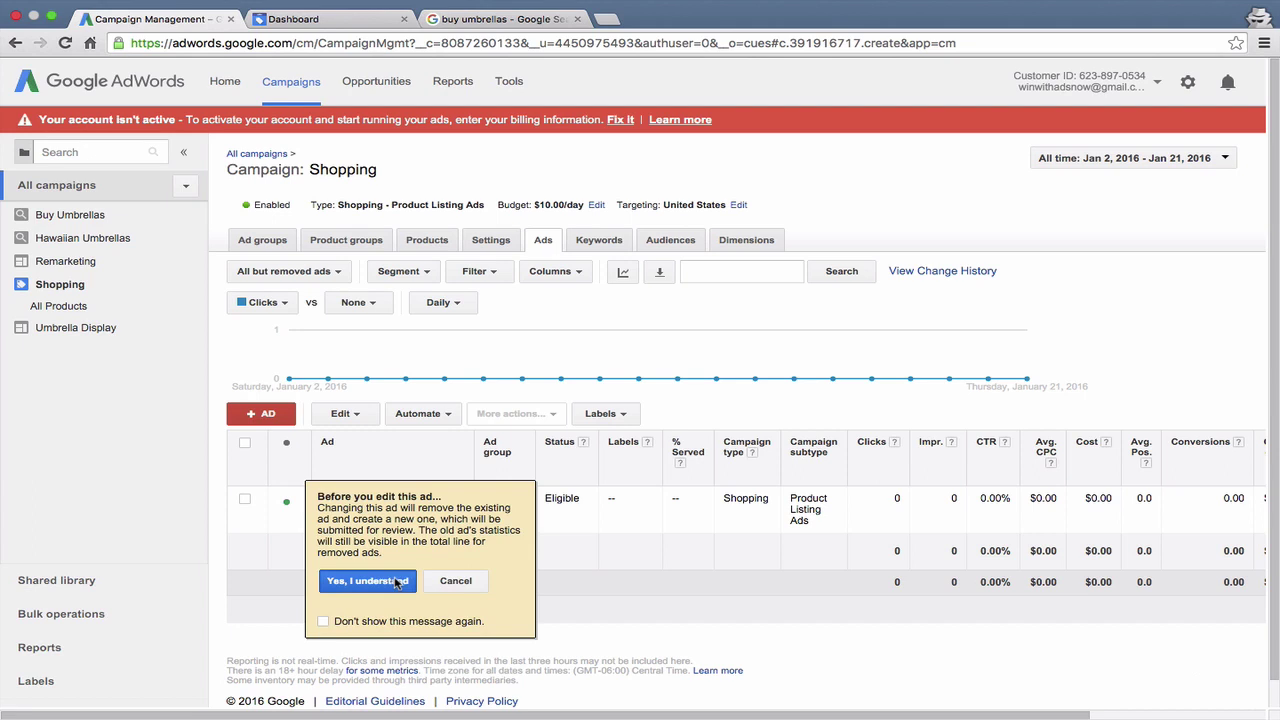
pyautogui.moveTo(545, 511); pyautogui.dragTo(444, 507)
pyautogui.click(536, 510)
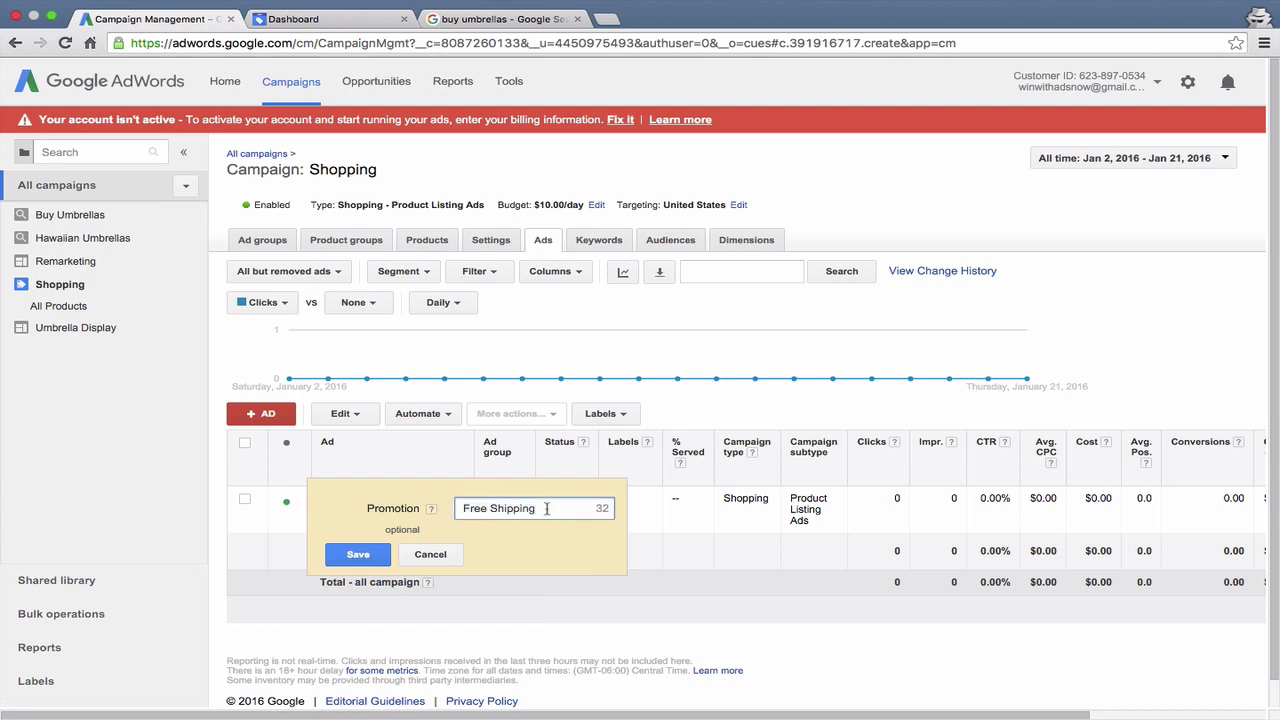
pyautogui.click(429, 556)
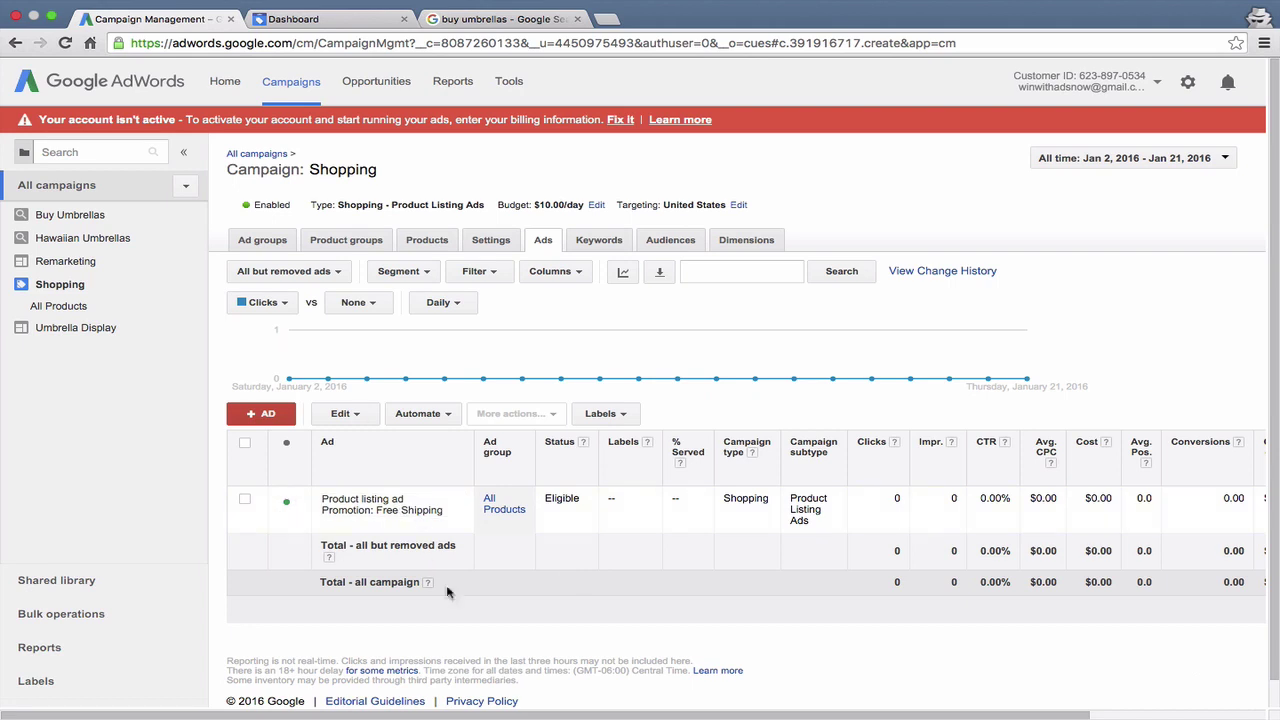
# Review the Shopping campaign's negative keywords, search terms and audiences, plus the view options available for its dimensions report.
pyautogui.click(606, 243)
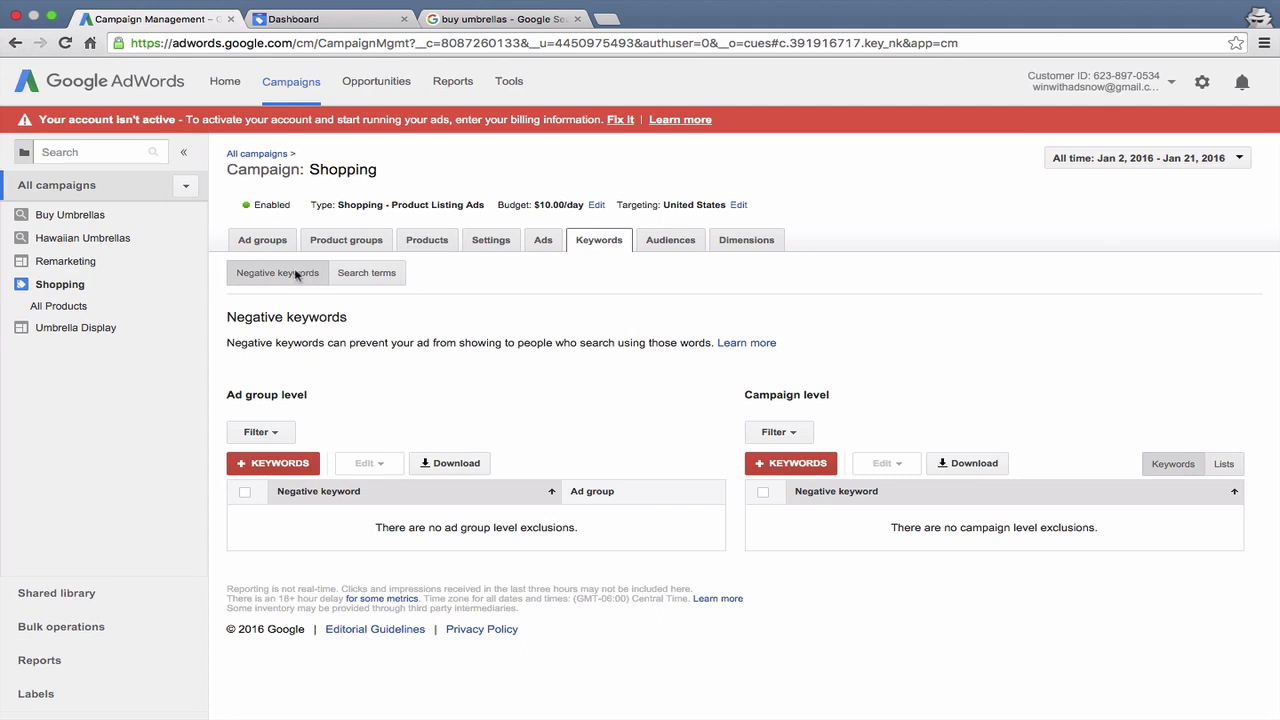
pyautogui.click(341, 274)
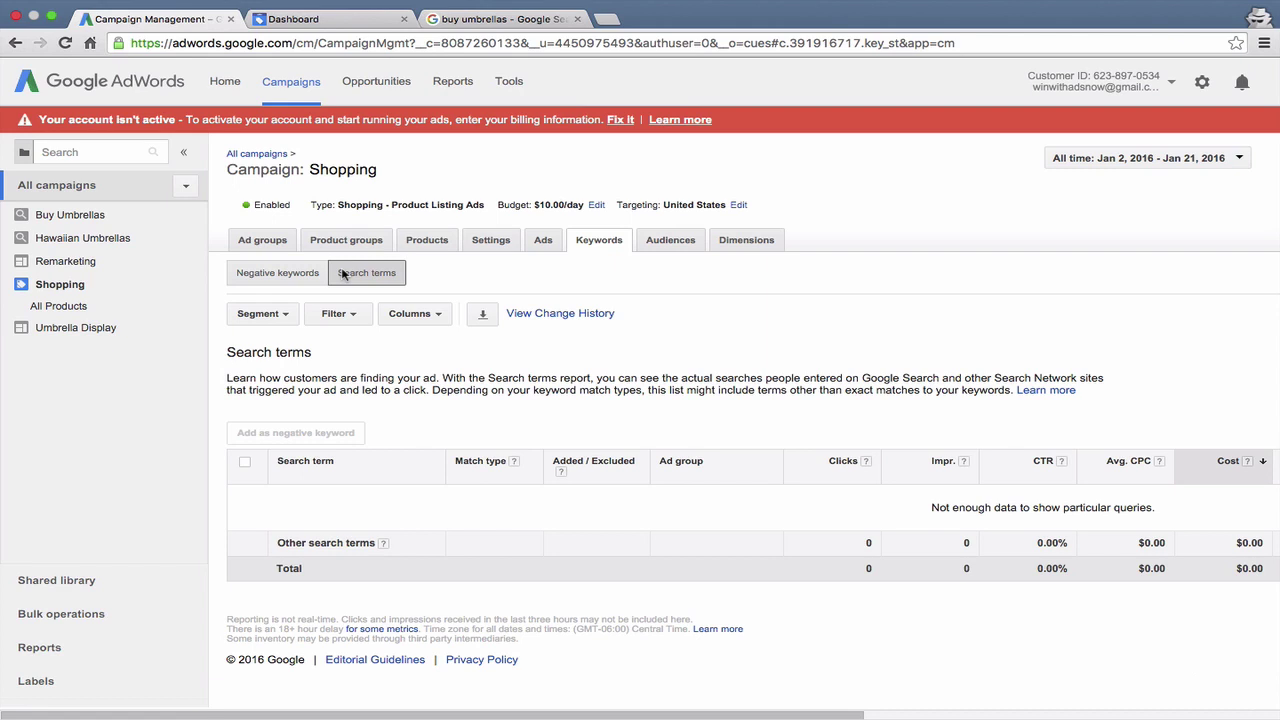
pyautogui.click(291, 276)
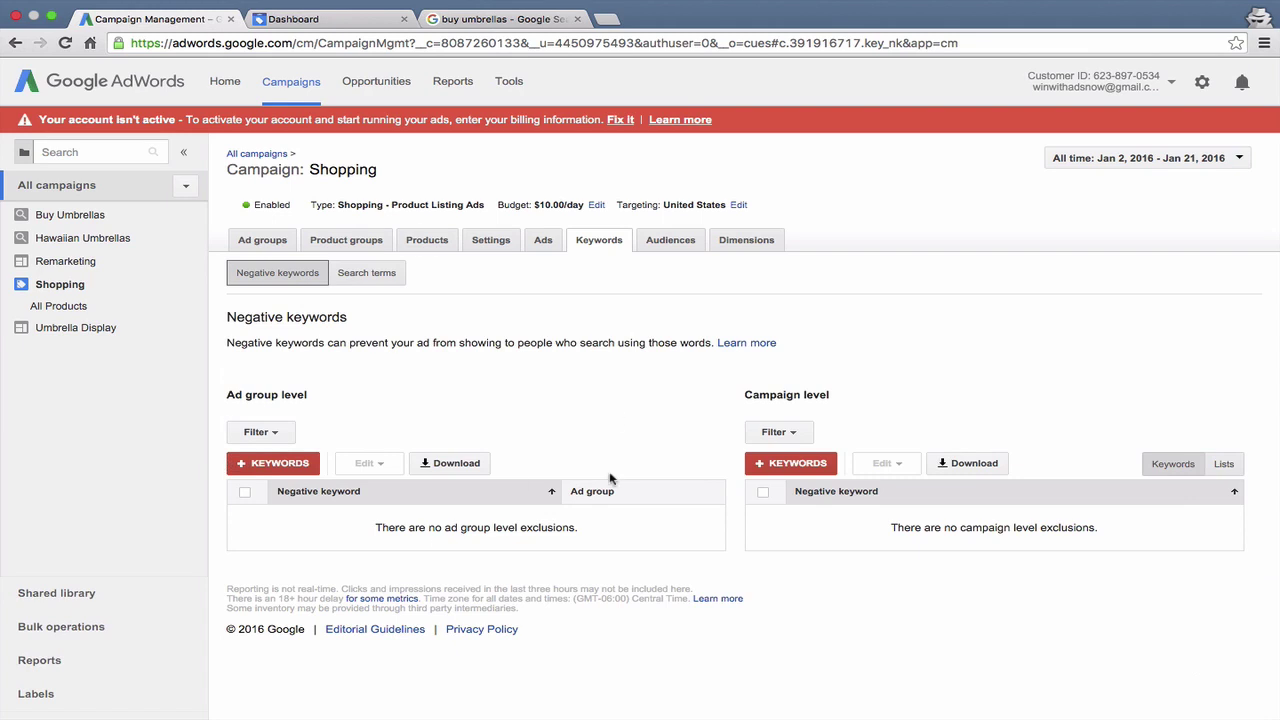
pyautogui.click(664, 241)
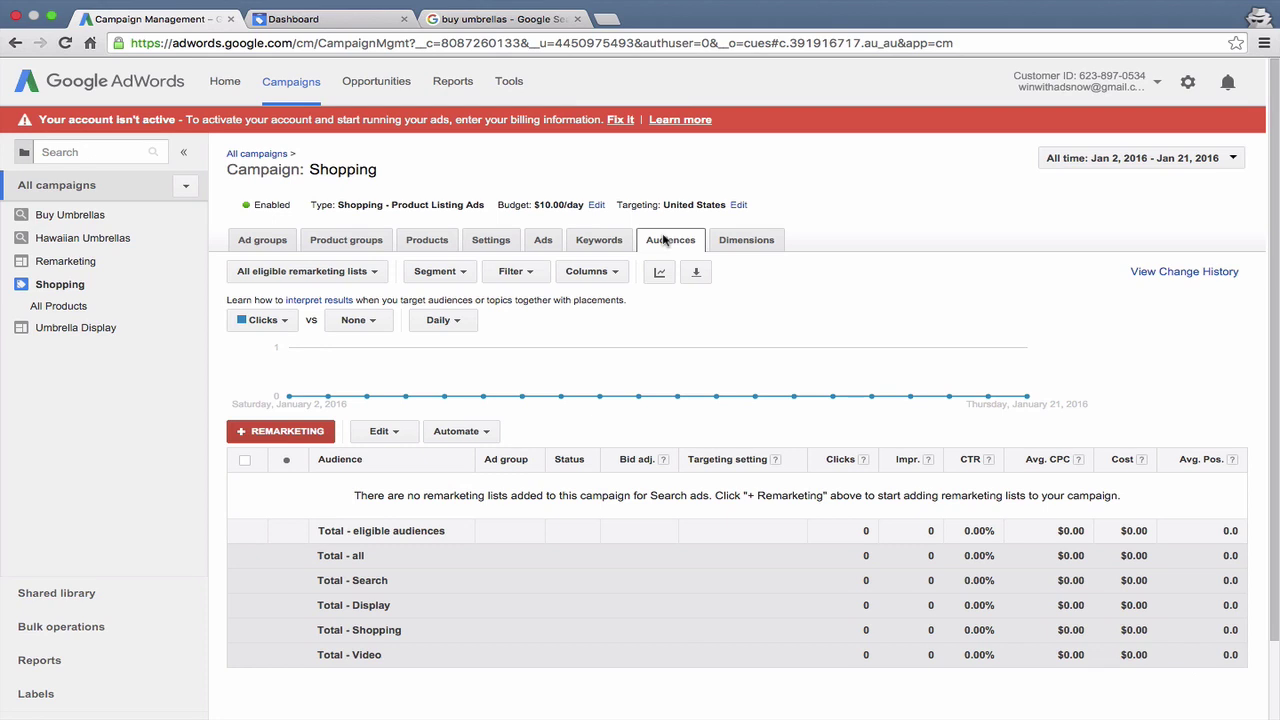
pyautogui.click(728, 247)
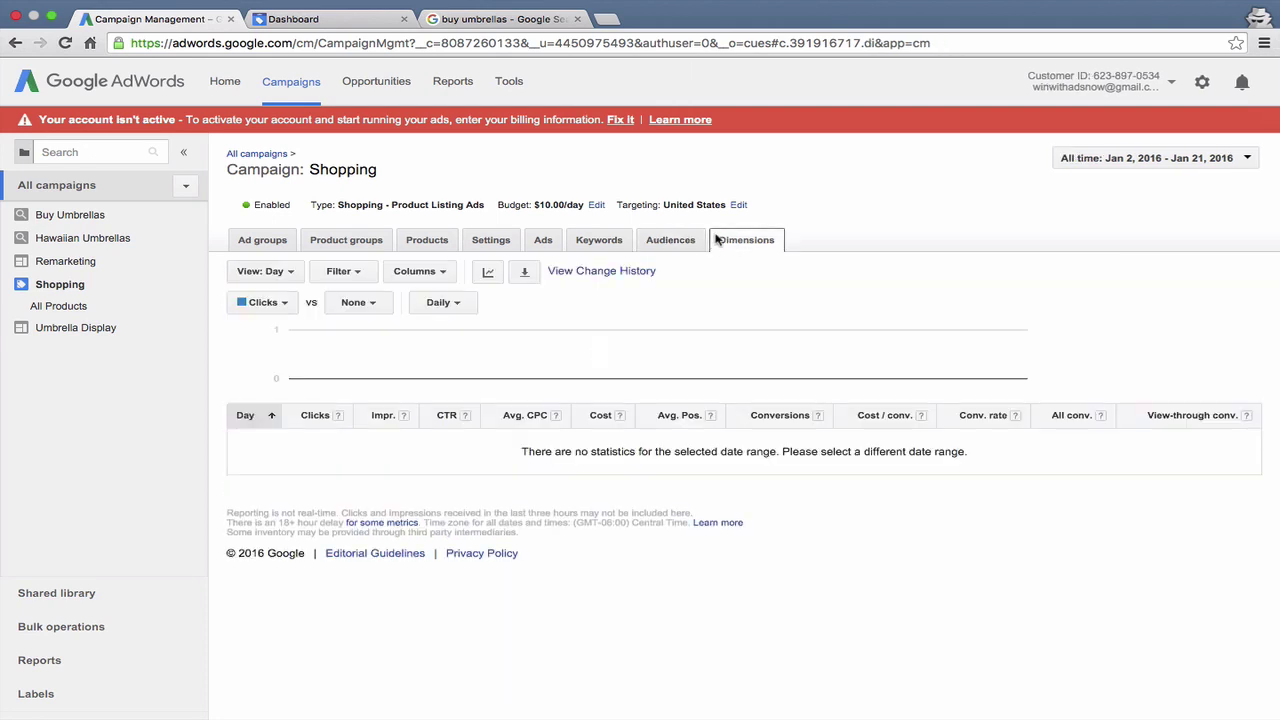
pyautogui.click(268, 271)
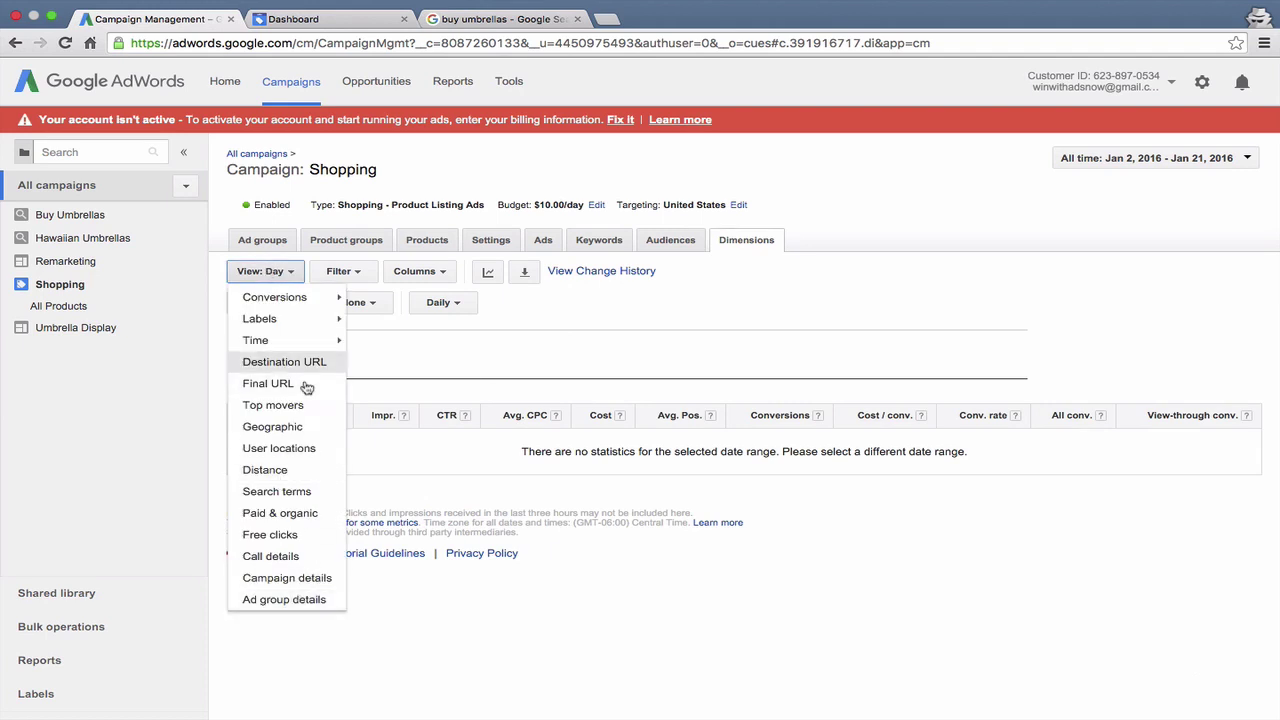
pyautogui.click(578, 305)
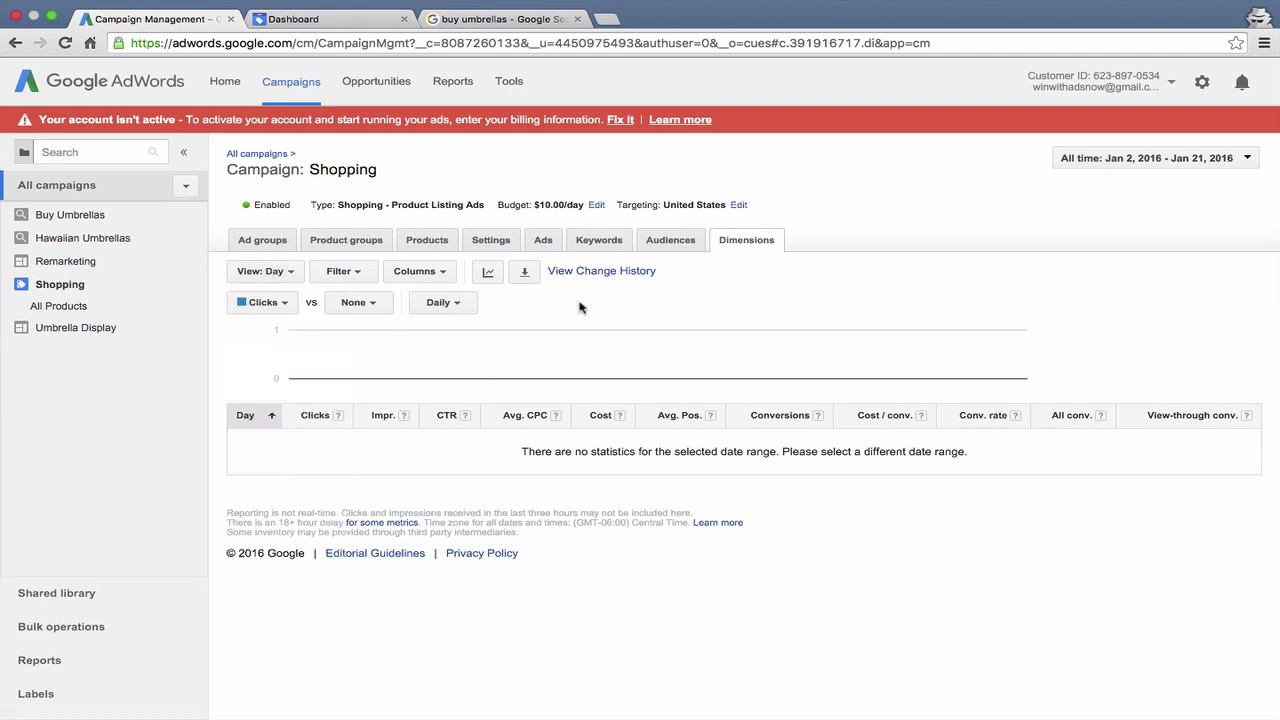